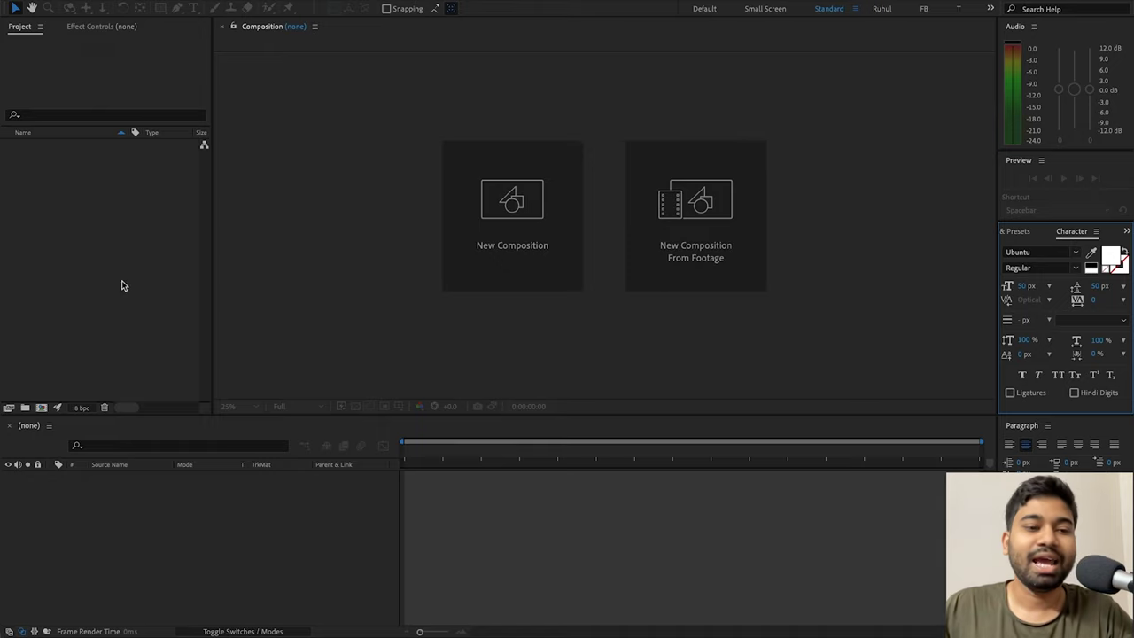
Step: Open new-composition settings for Comp 1 (945 x 700 px, 30 fps, 5 seconds)
click(24, 30)
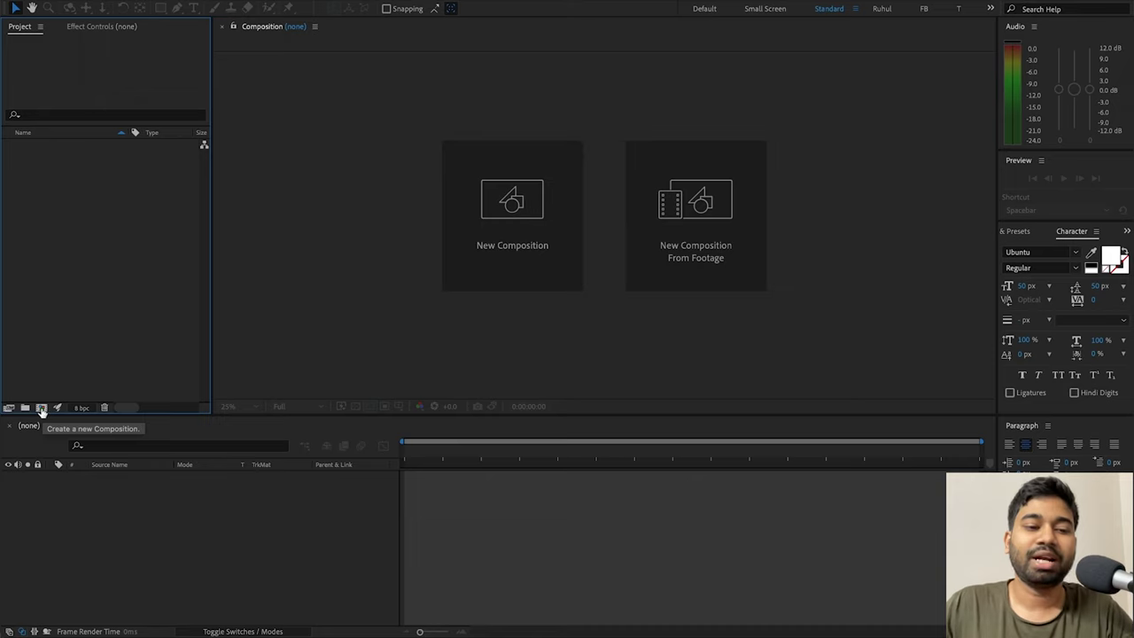
click(41, 410)
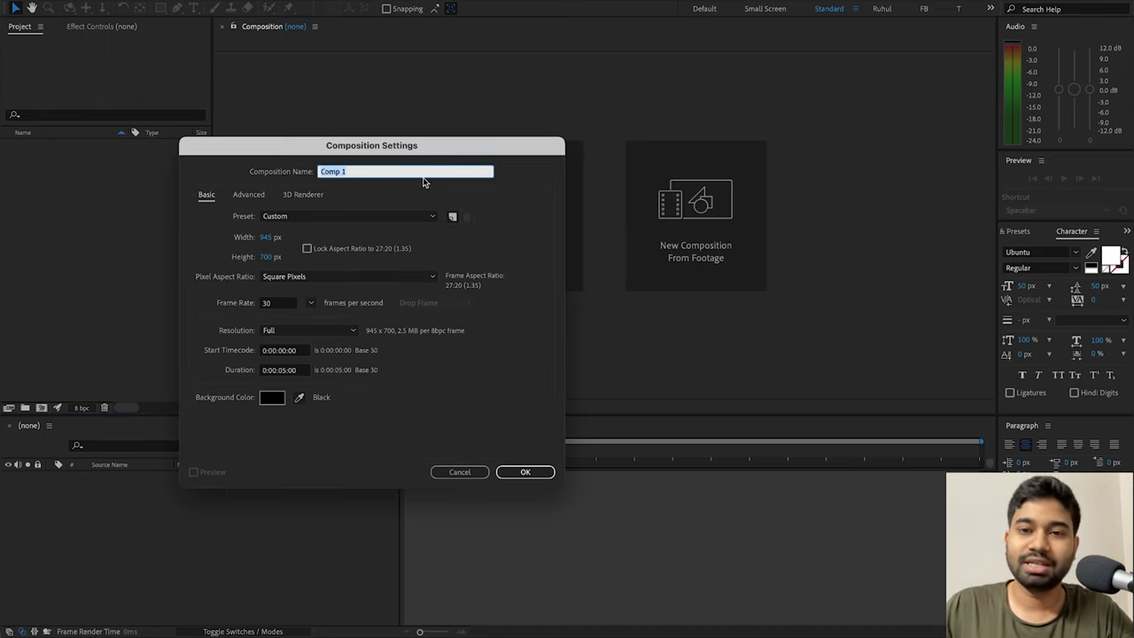
click(460, 471)
click(516, 244)
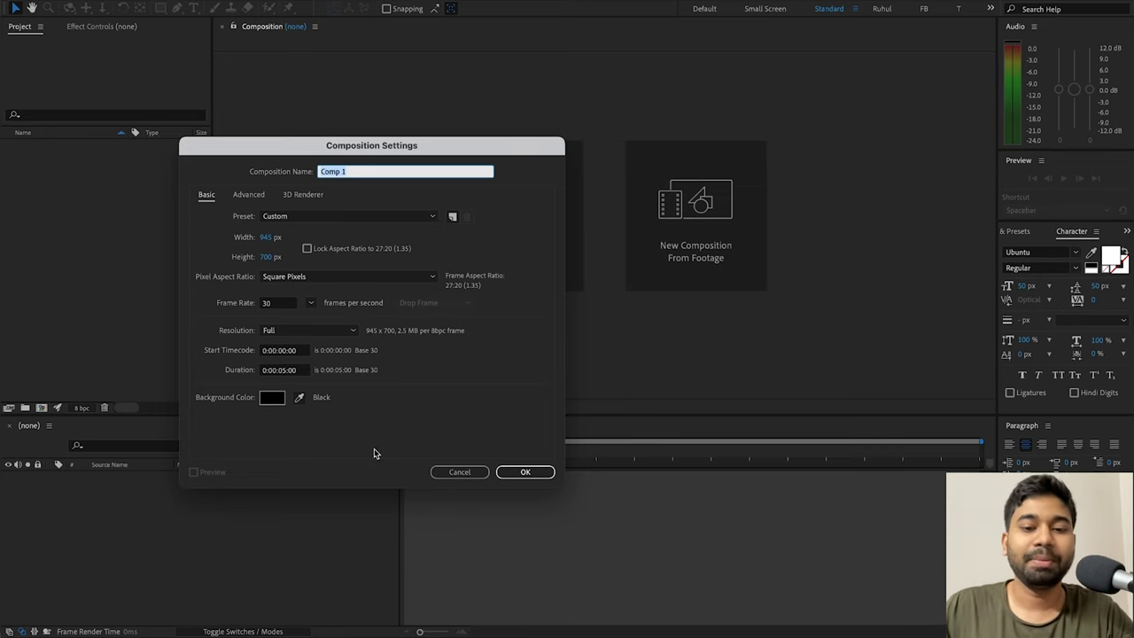
key(Escape)
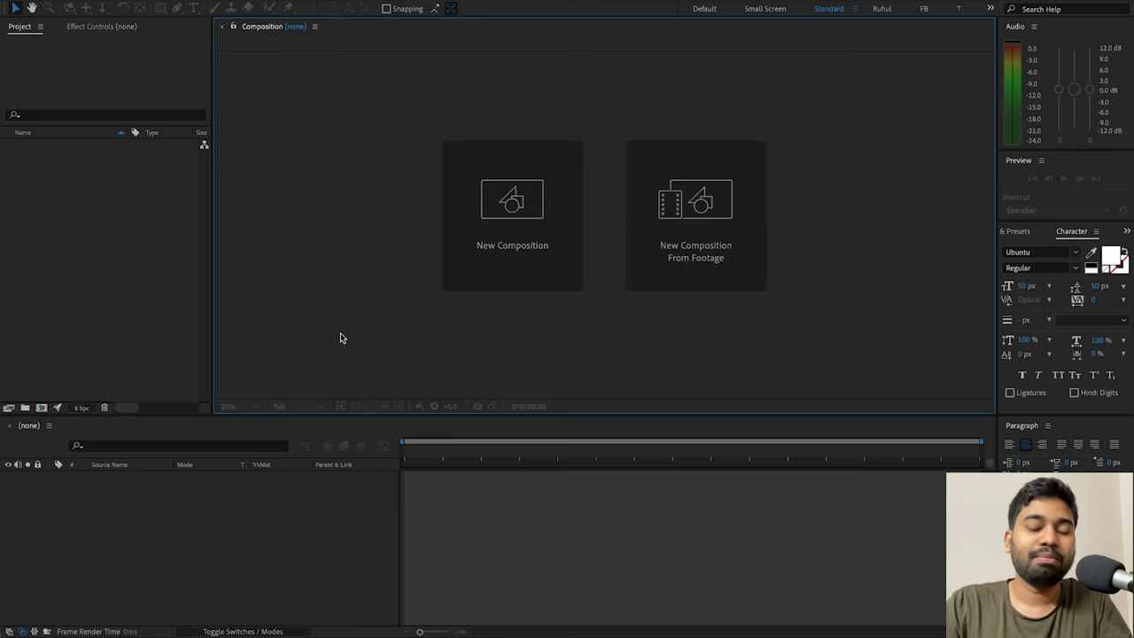
key(ctrl+n)
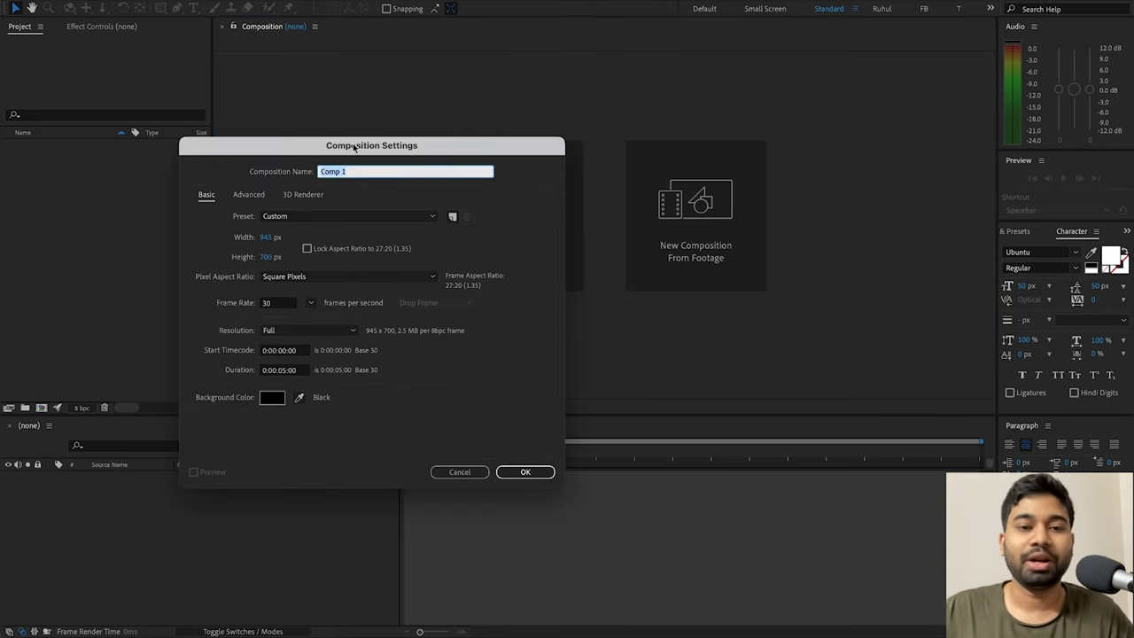
key(Escape)
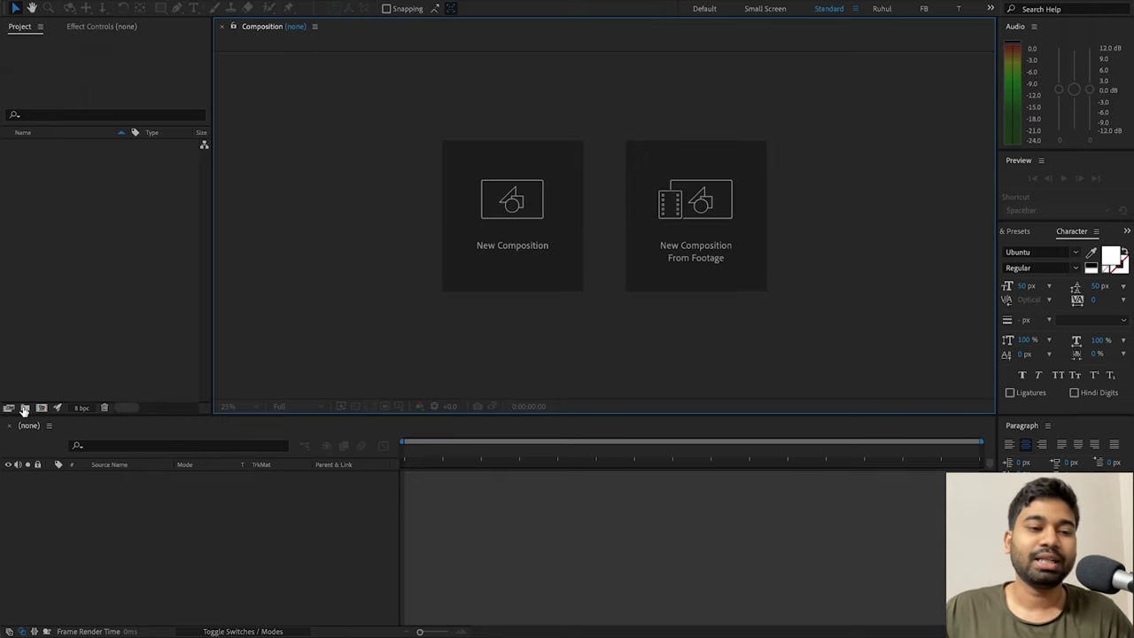
click(41, 408)
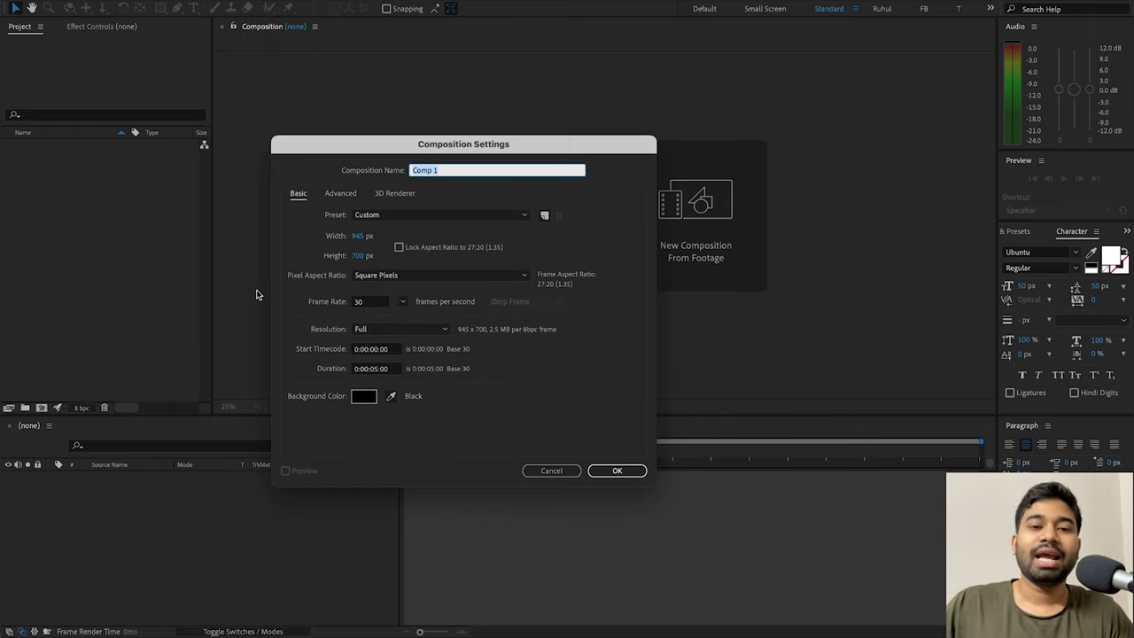
Step: Enter width 1920 and height 1080 to match the 1920x1080 30FPS preset
click(358, 235)
text(1)
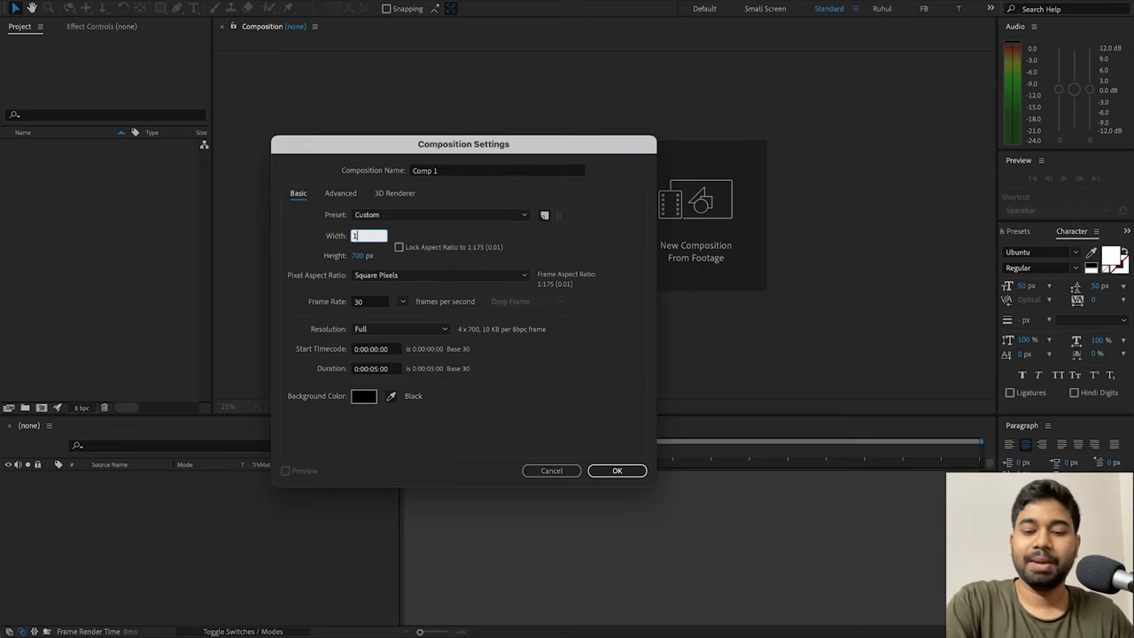
text(920)
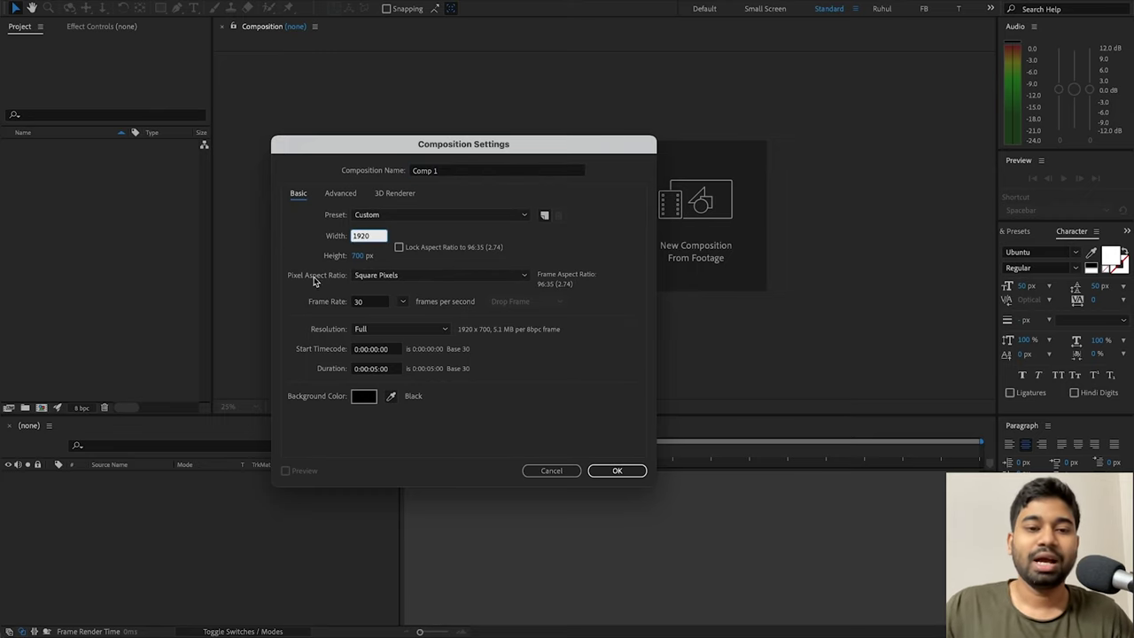
click(364, 257)
text(1)
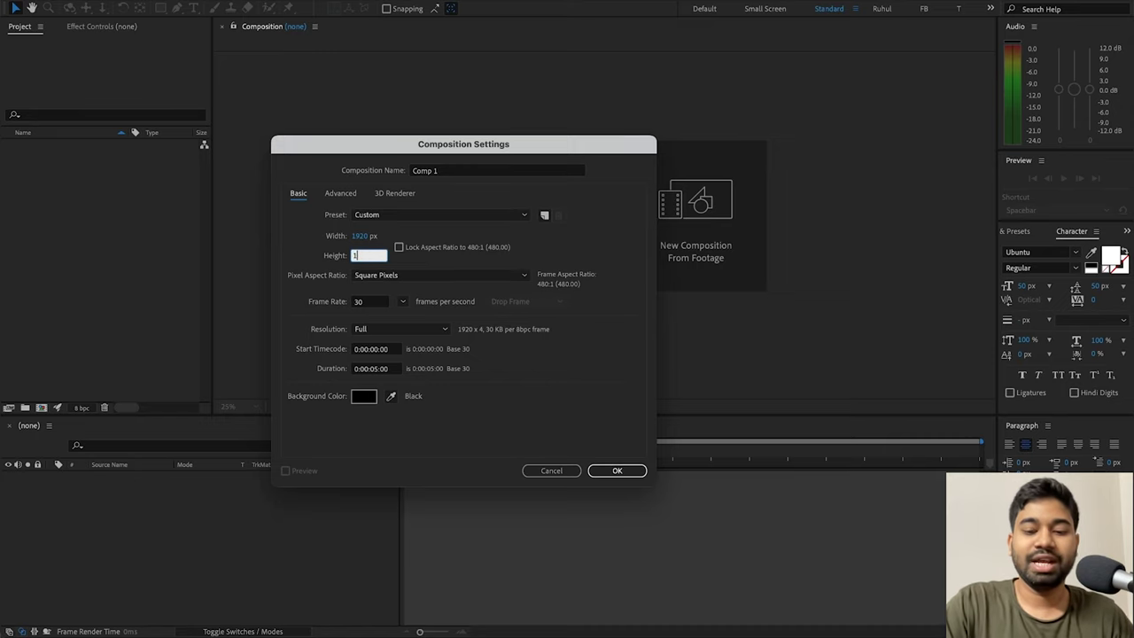
text(080)
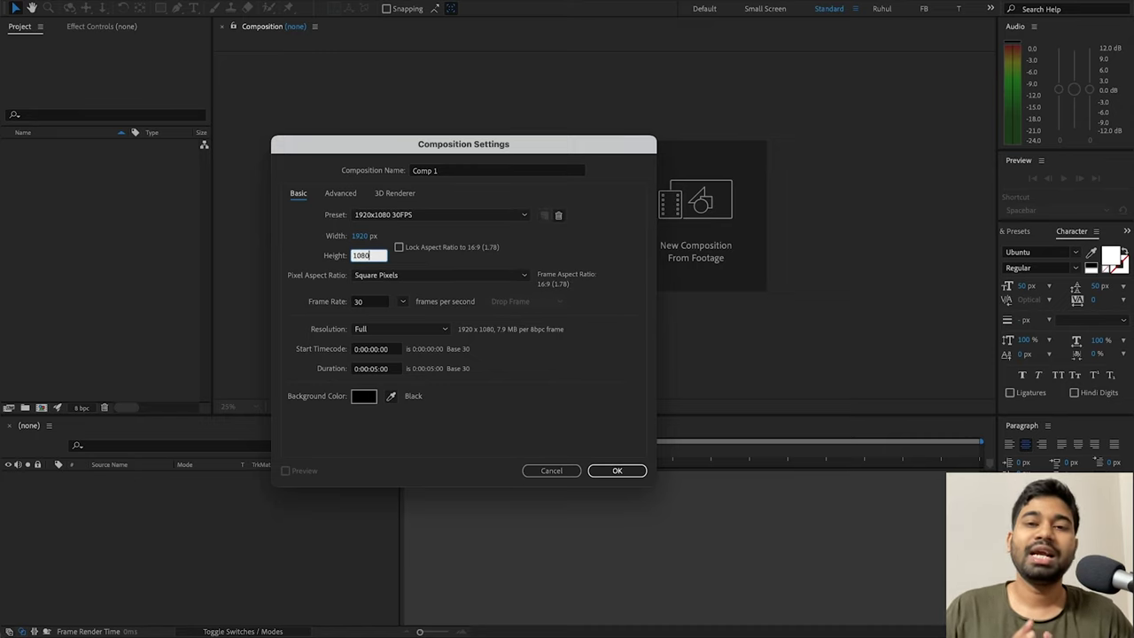
click(569, 262)
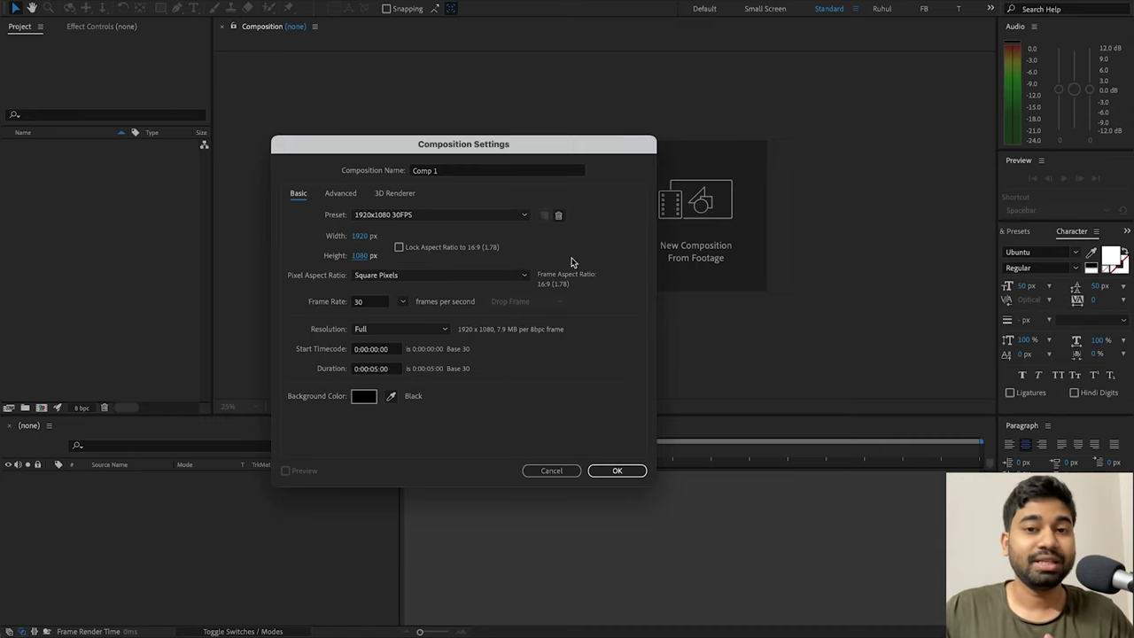
click(387, 215)
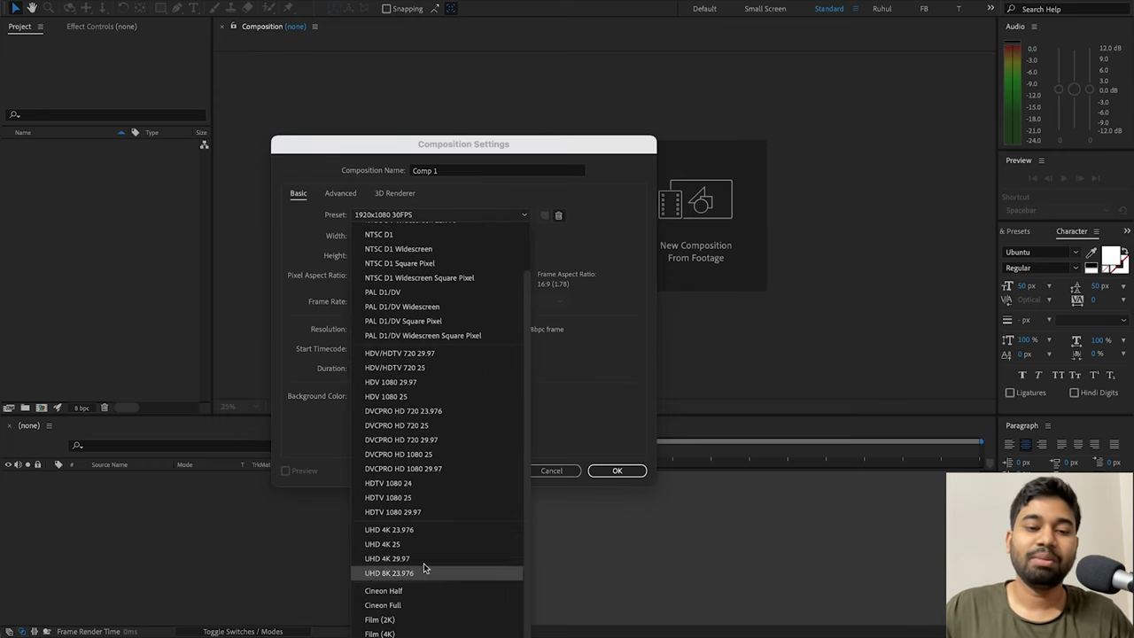
click(596, 227)
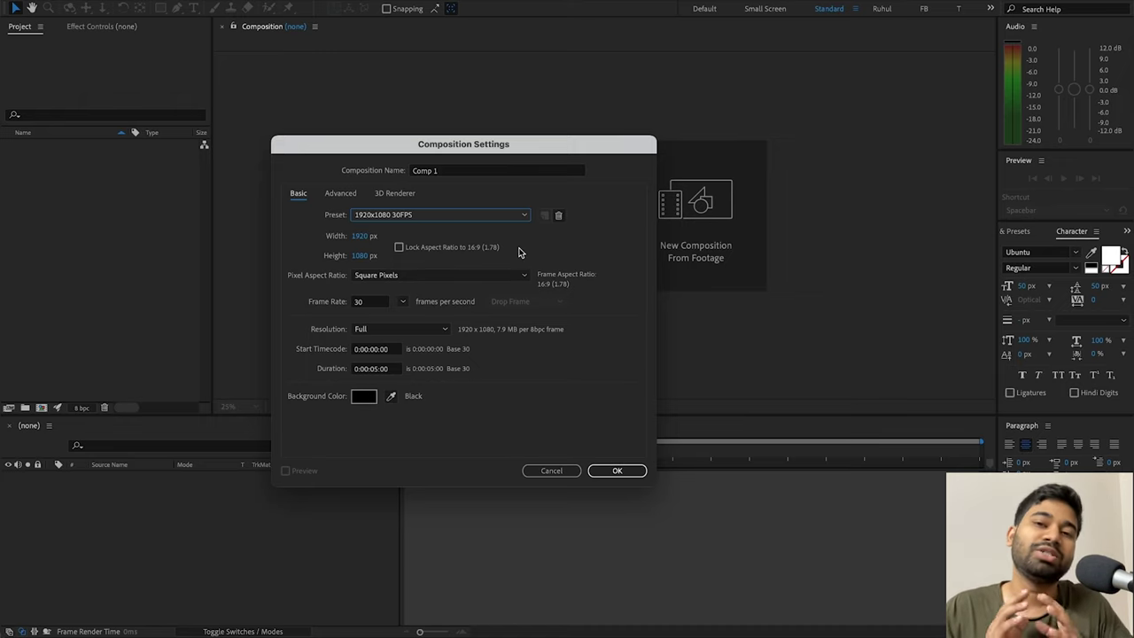
click(498, 218)
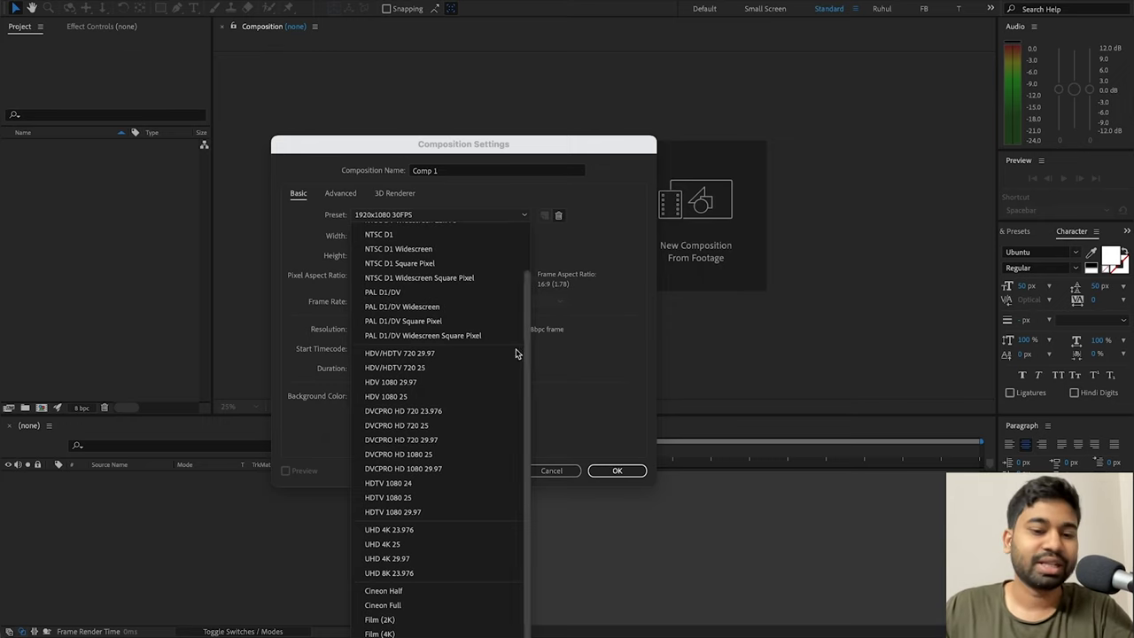
click(601, 384)
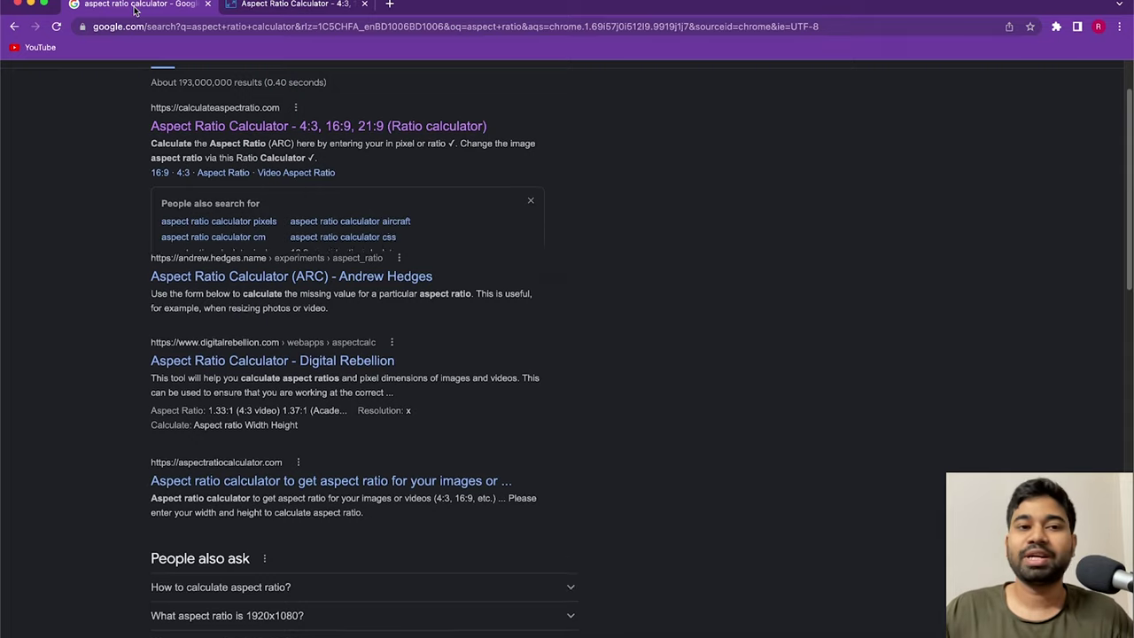
Step: On calculateaspectratio.com, try the Standard Monitor 4:3 and Cinemascope 21:9 presets
click(295, 5)
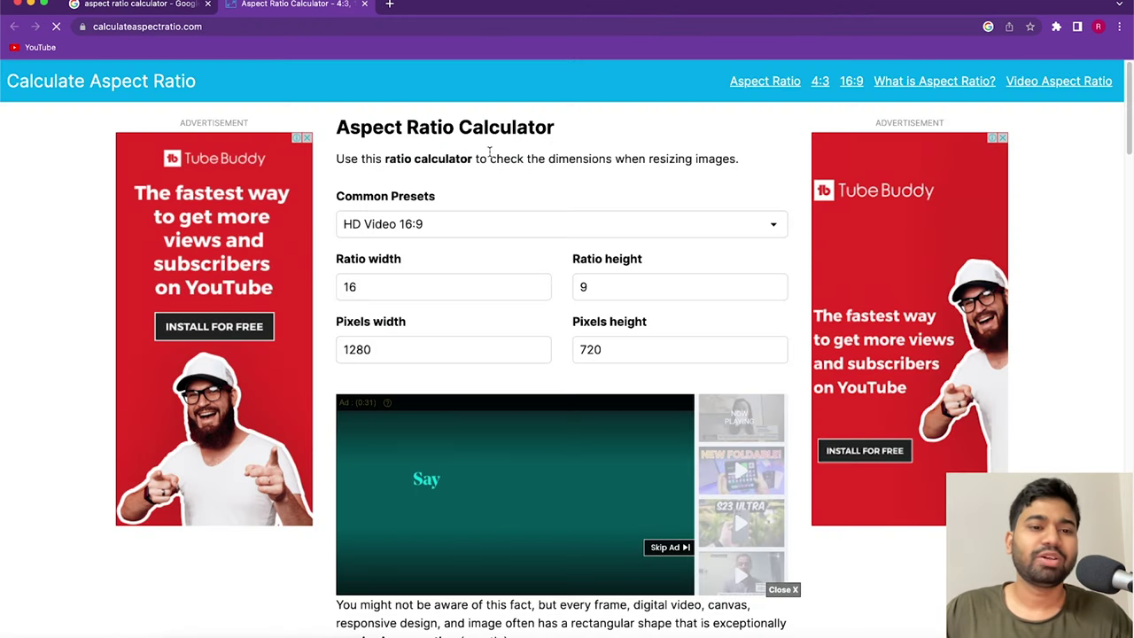
click(412, 226)
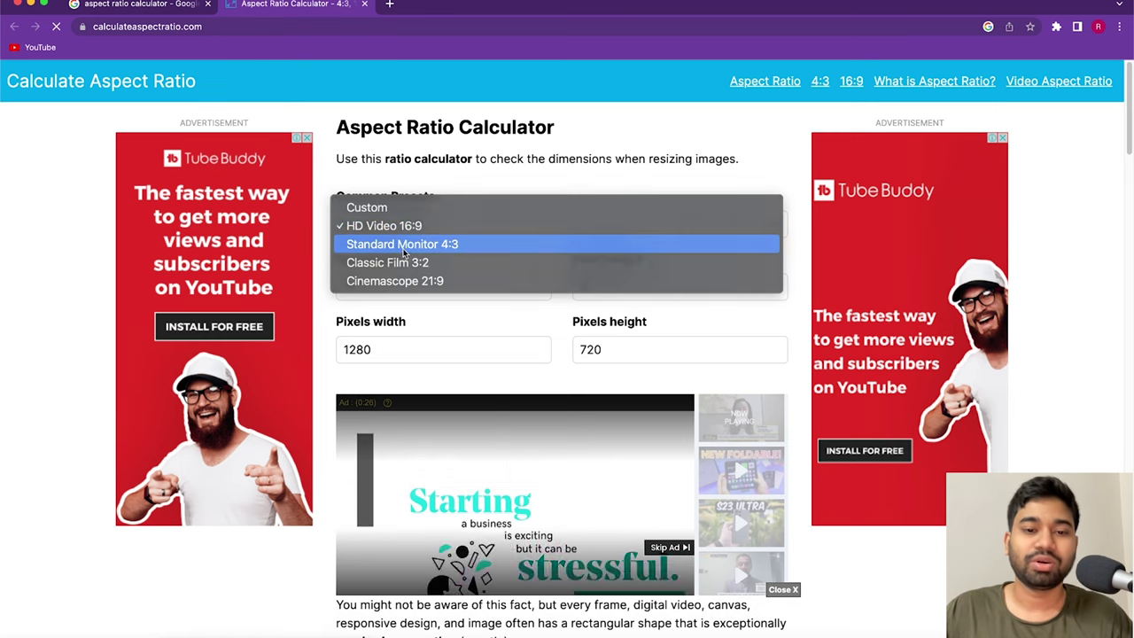
click(398, 244)
double_click(420, 287)
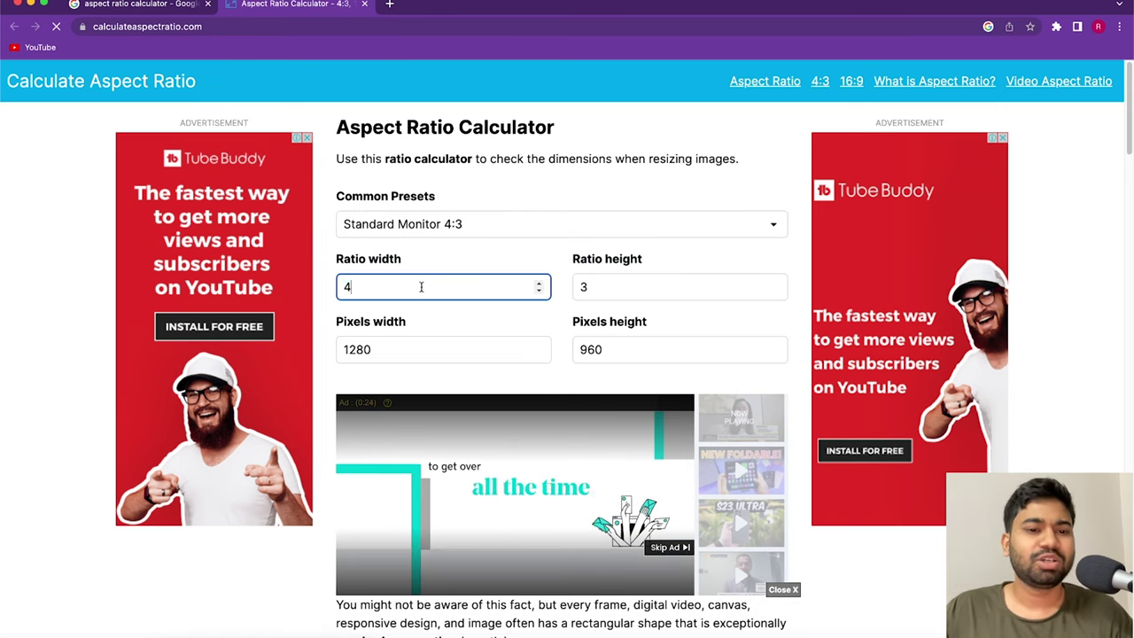
double_click(439, 352)
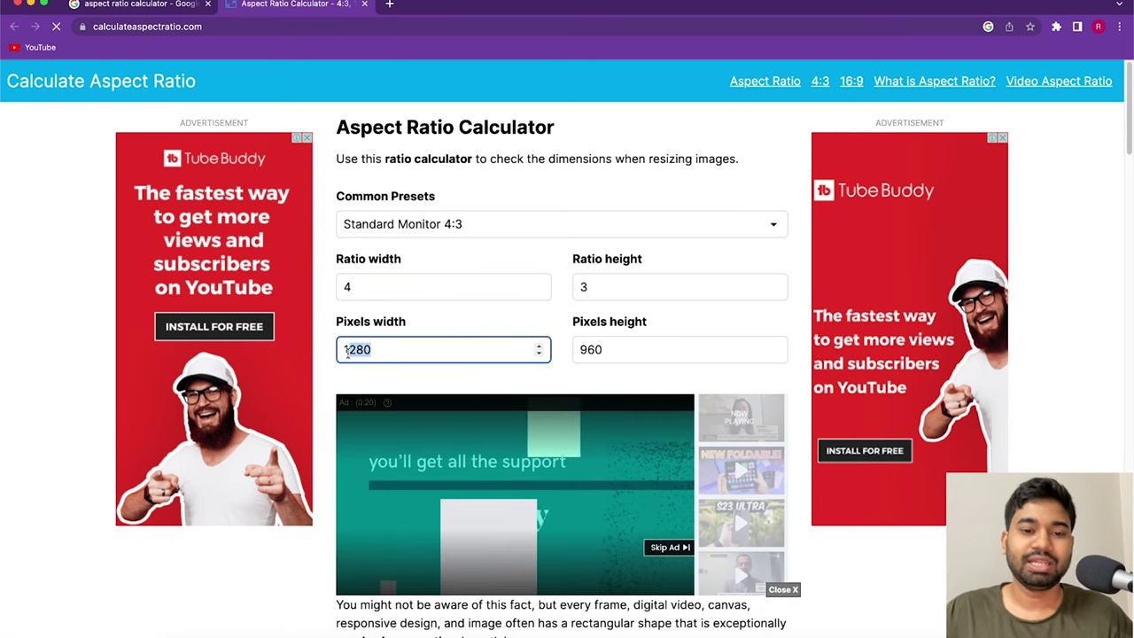
double_click(611, 352)
click(492, 225)
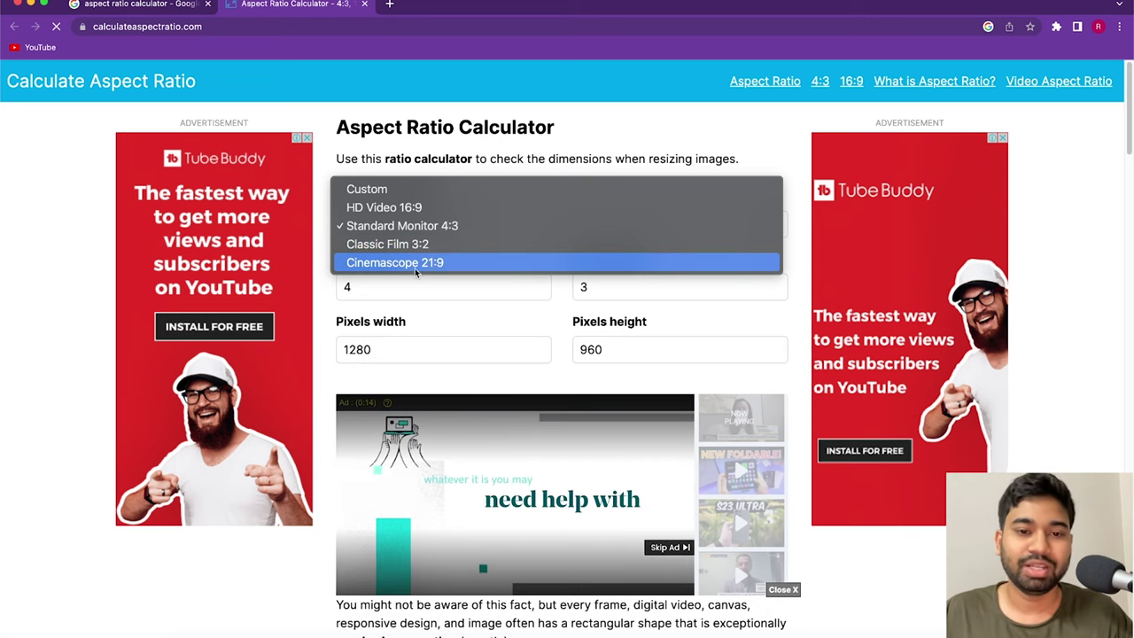
click(359, 262)
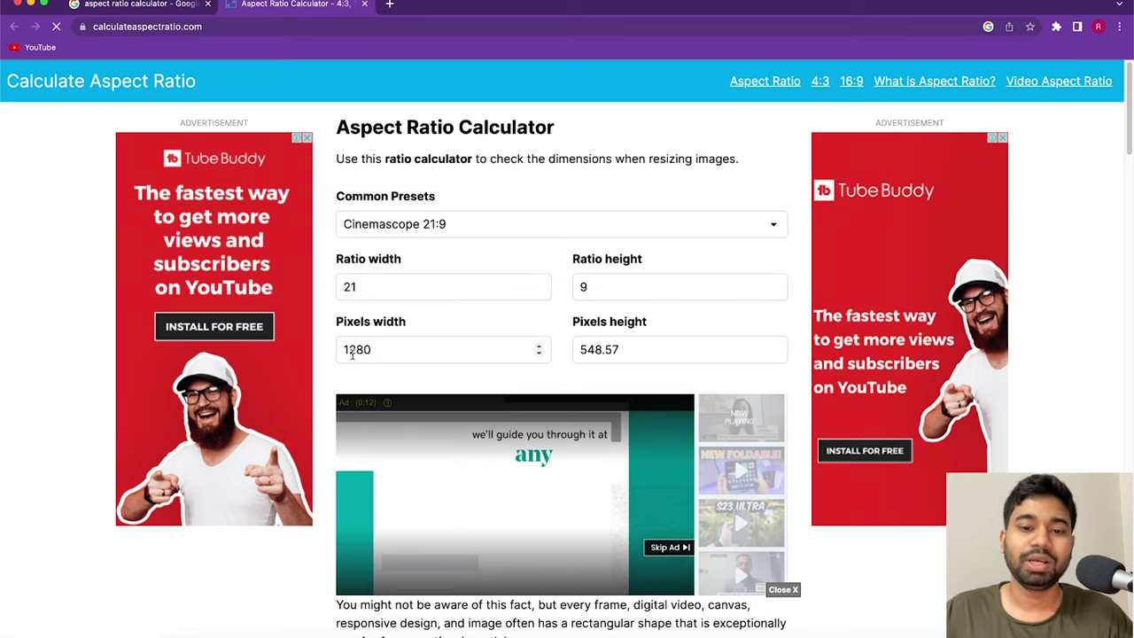
drag(531, 349, 305, 351)
key(Tab)
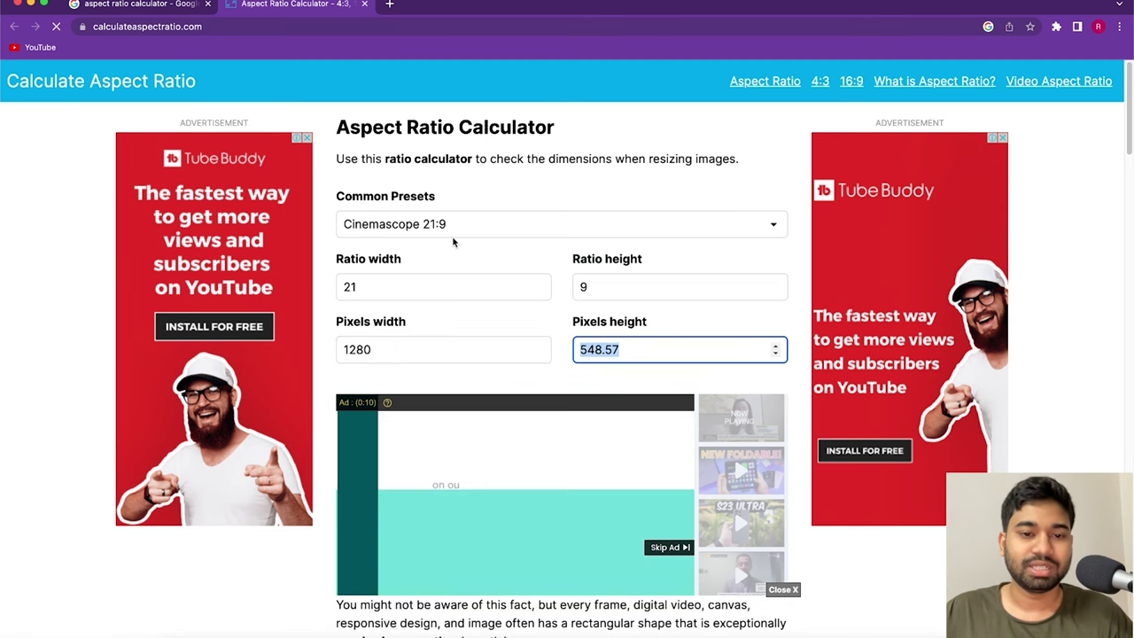
Step: Choose HD Video 16:9 and enter width 1920 to get a 1080 height
click(425, 228)
click(420, 171)
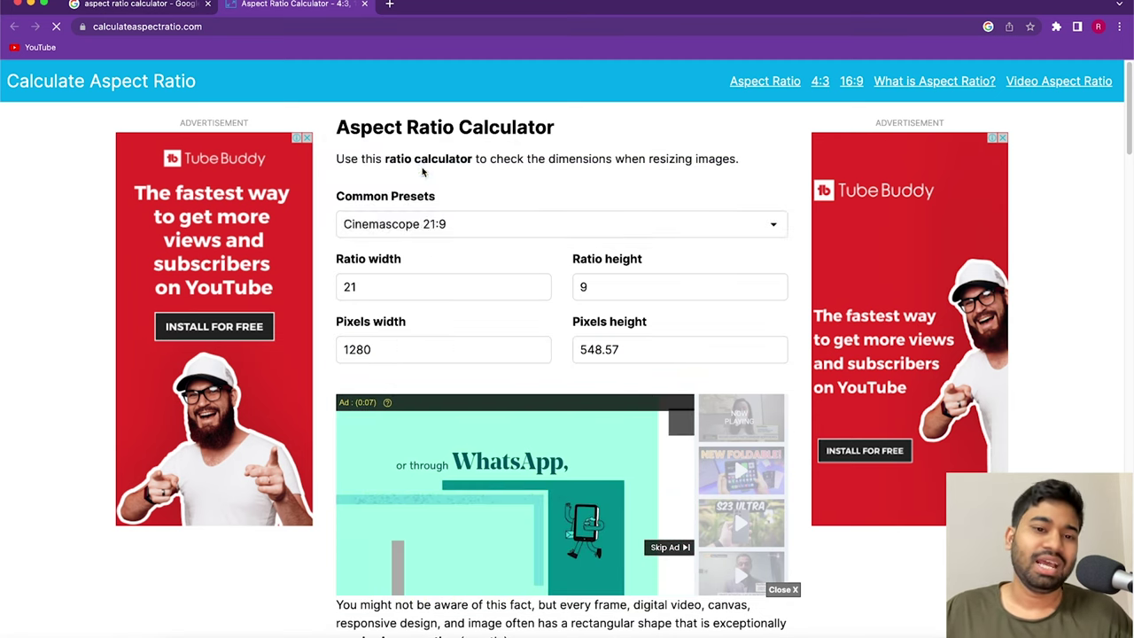
drag(410, 354, 238, 358)
text(1)
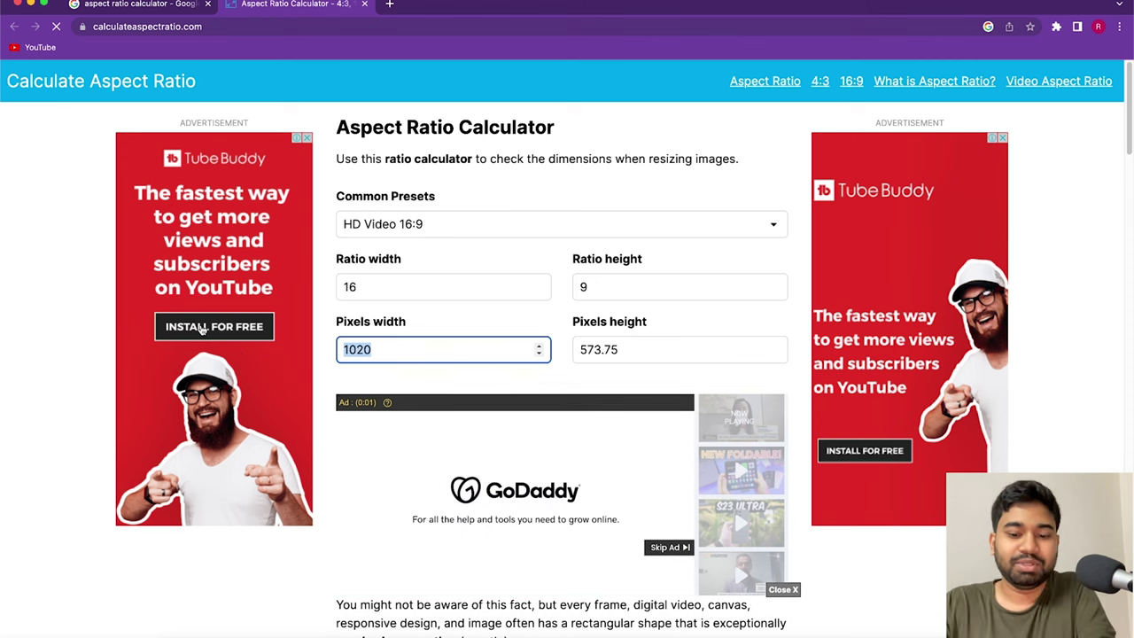
text(92)
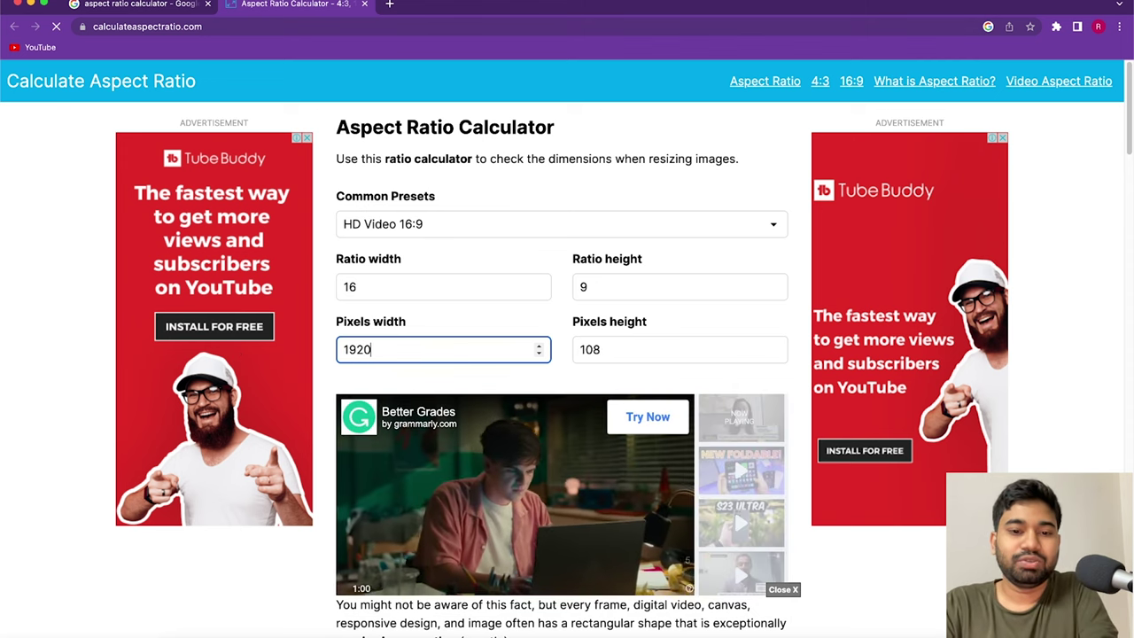
text(0)
drag(630, 349, 481, 370)
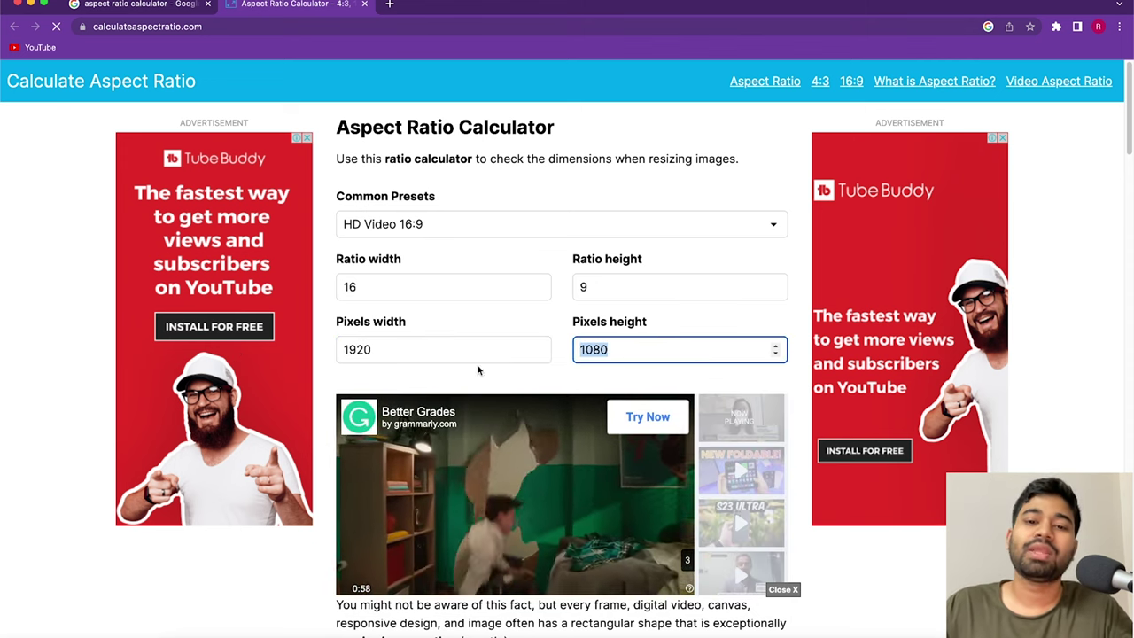
drag(421, 287, 306, 287)
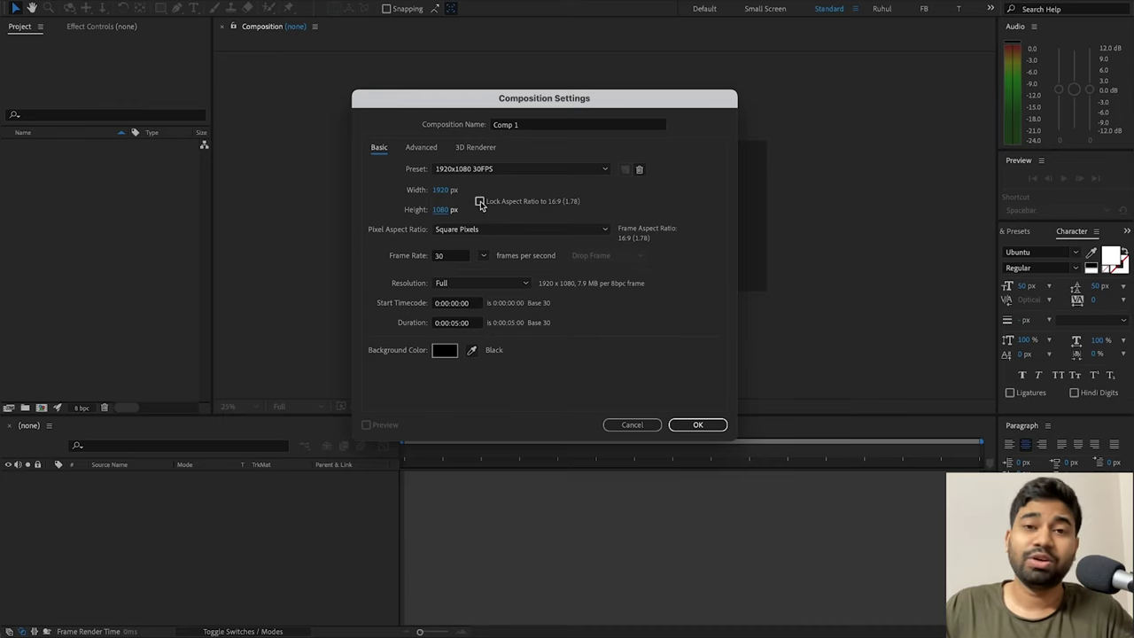
Step: Lock the aspect ratio, set height to 720 so width becomes 1280, then unlock it
click(480, 202)
drag(440, 209, 823, 218)
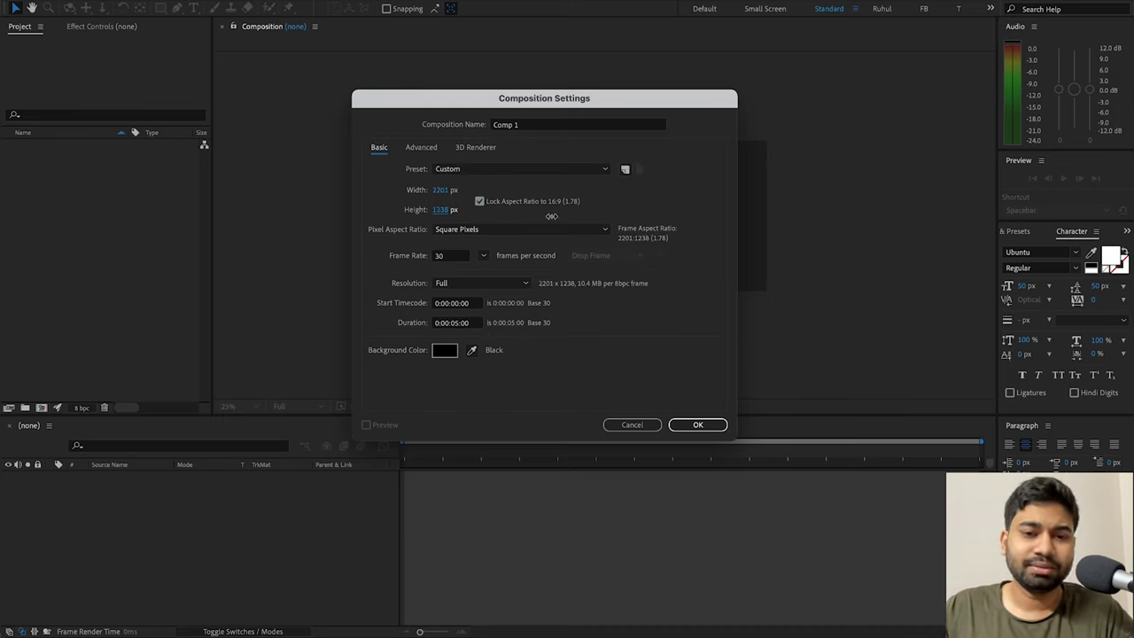
drag(434, 195, 443, 193)
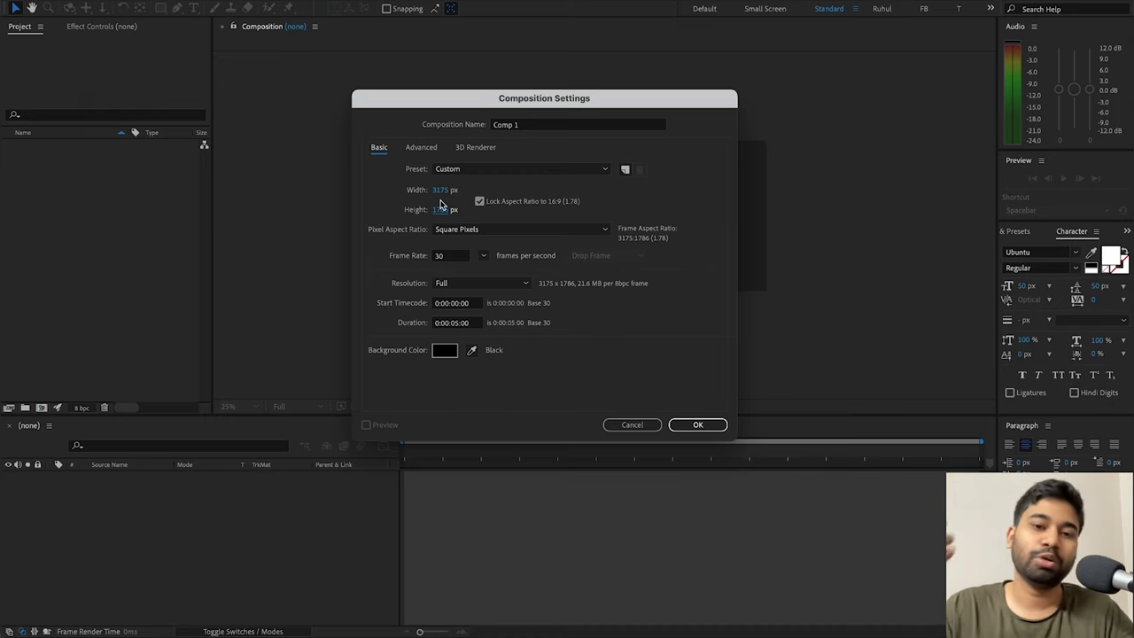
click(441, 210)
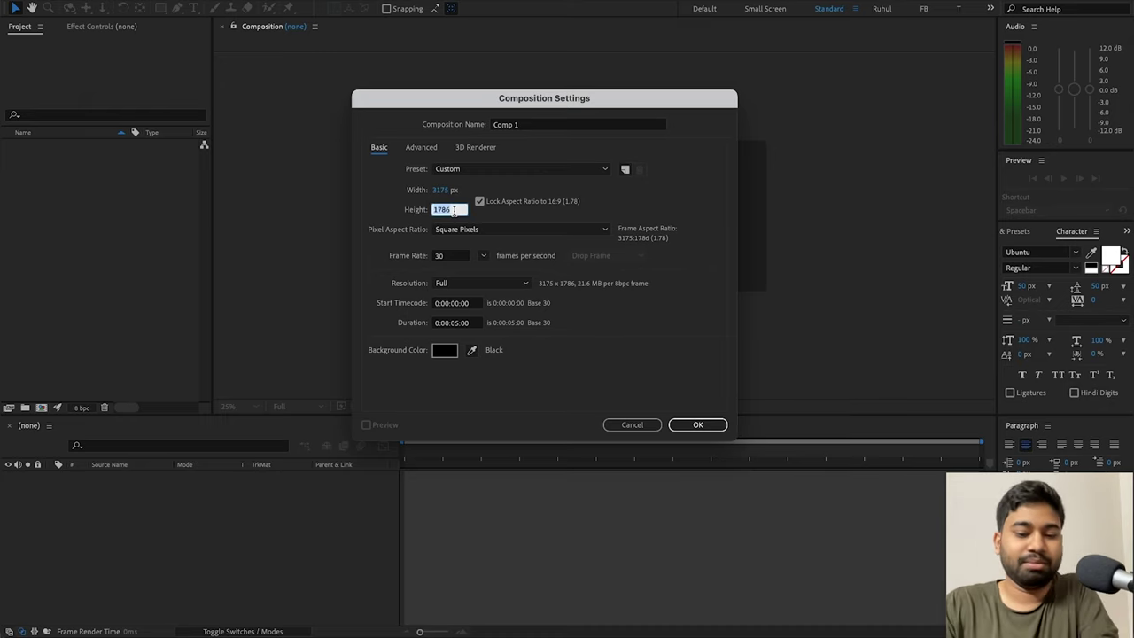
text(1080)
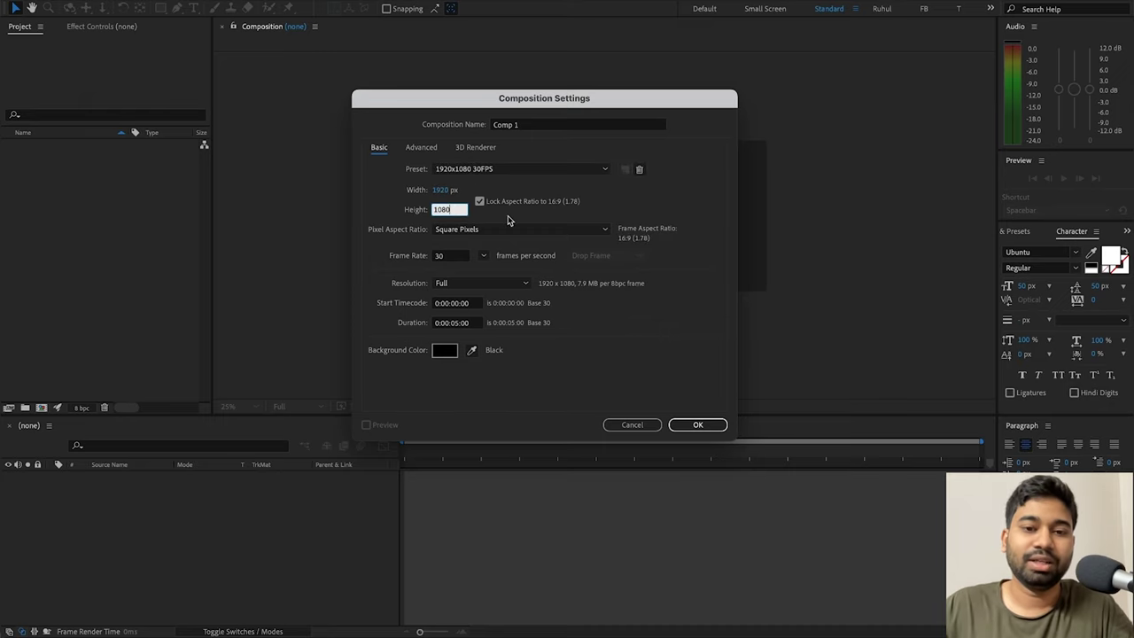
click(439, 210)
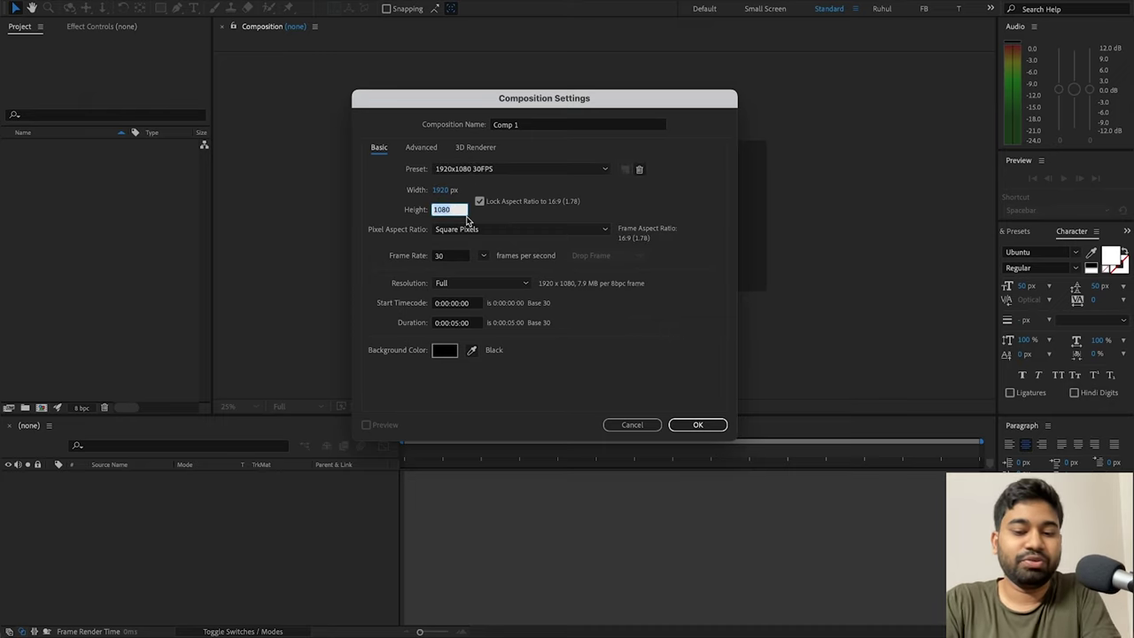
text(720)
click(634, 219)
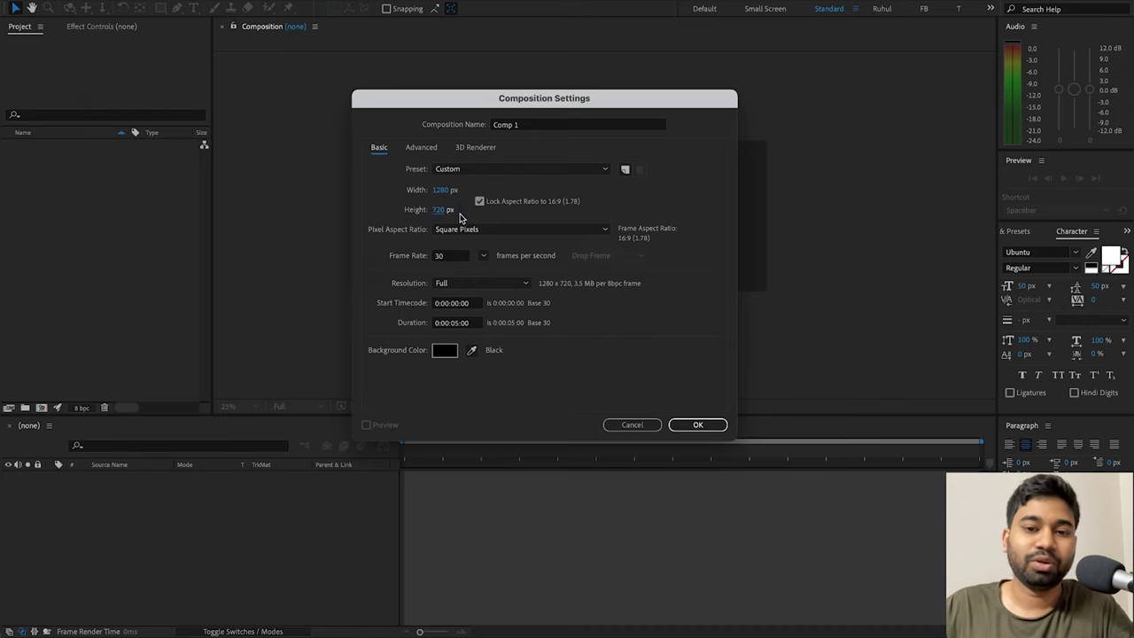
click(478, 203)
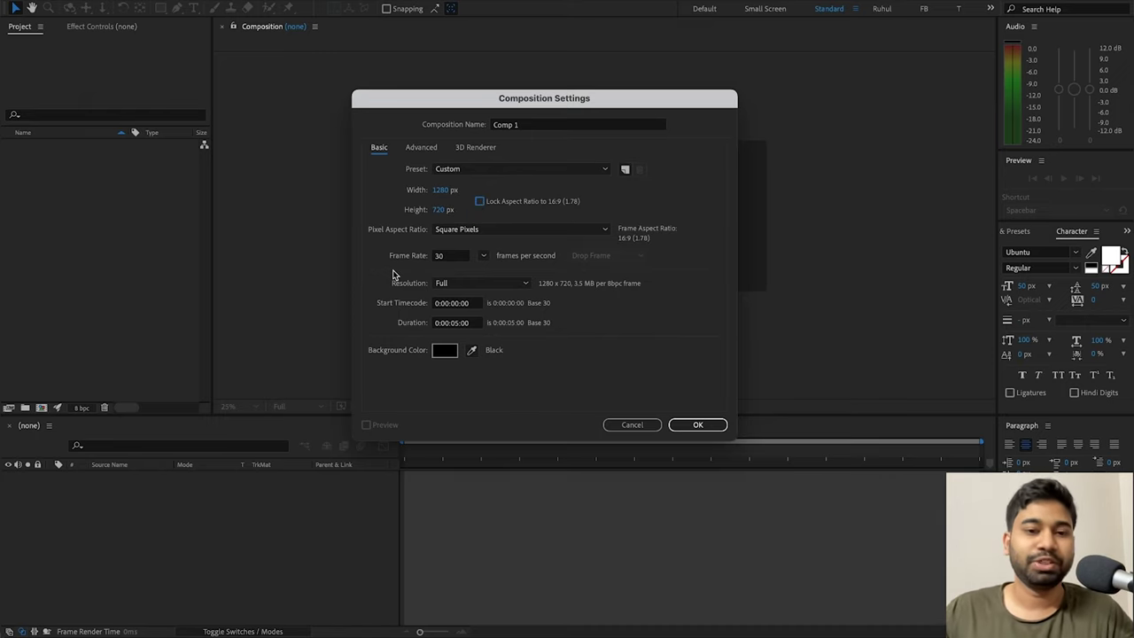
click(489, 231)
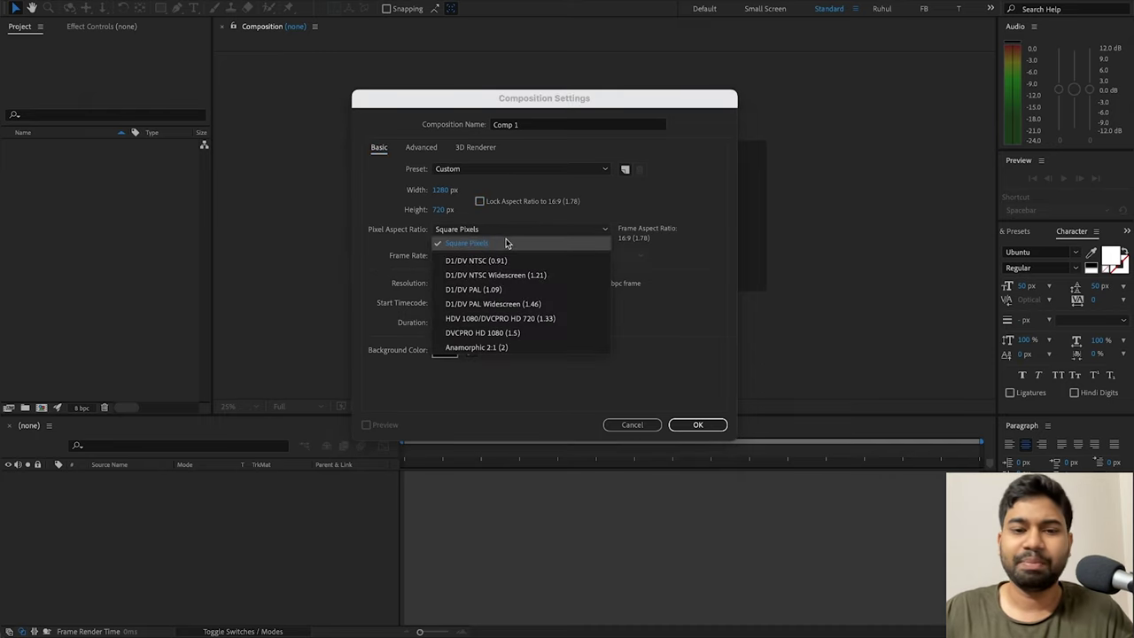
click(395, 253)
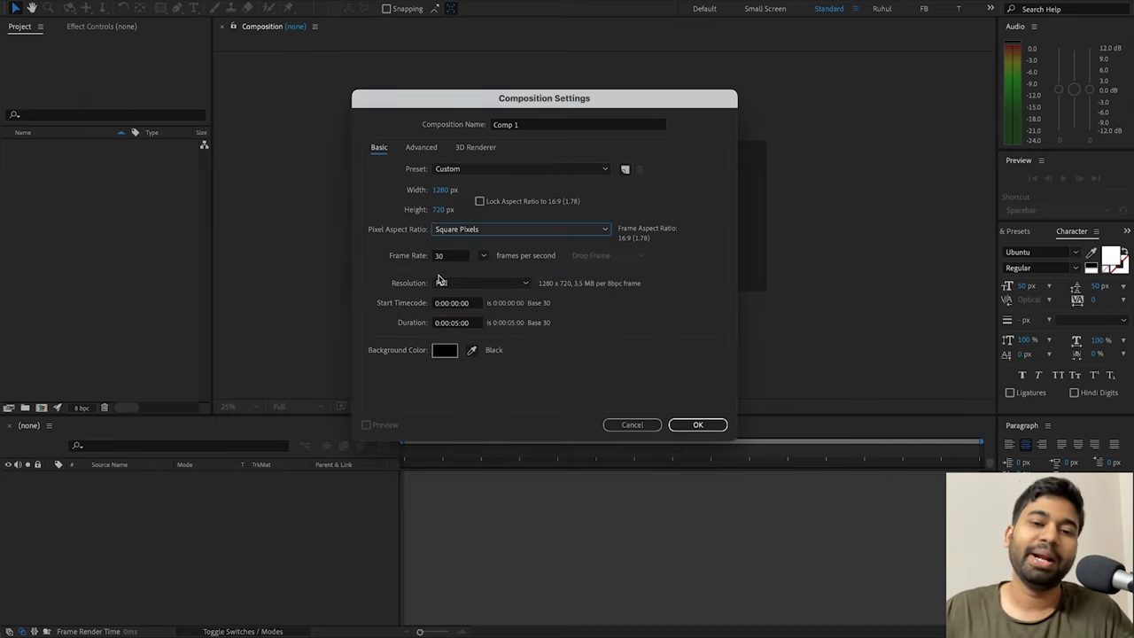
click(434, 256)
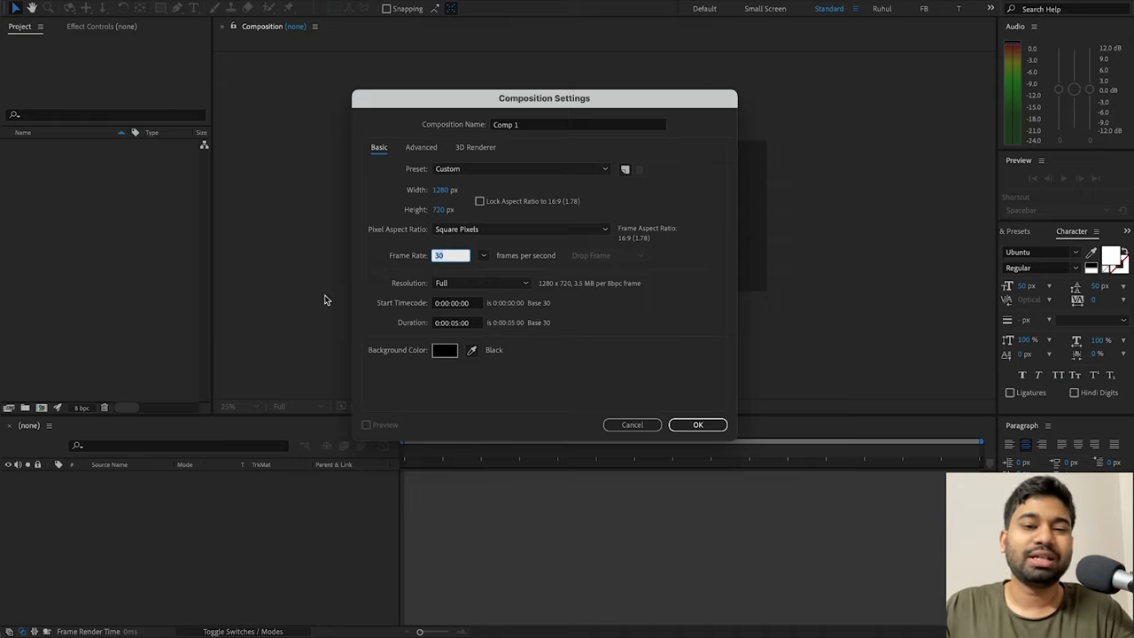
key(Tab)
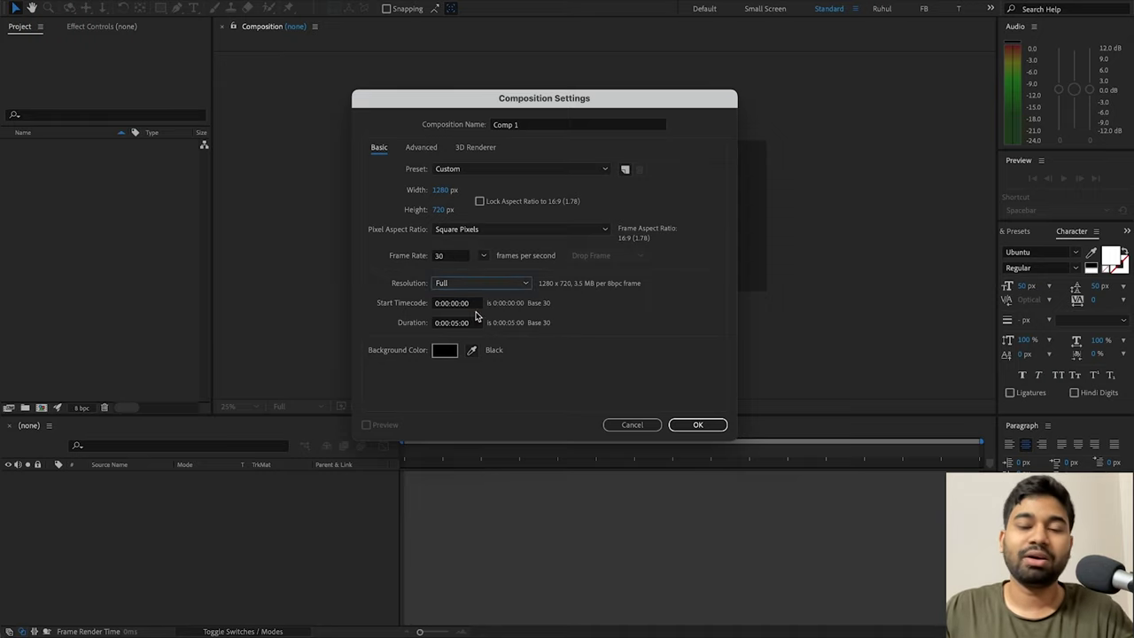
drag(559, 111, 431, 90)
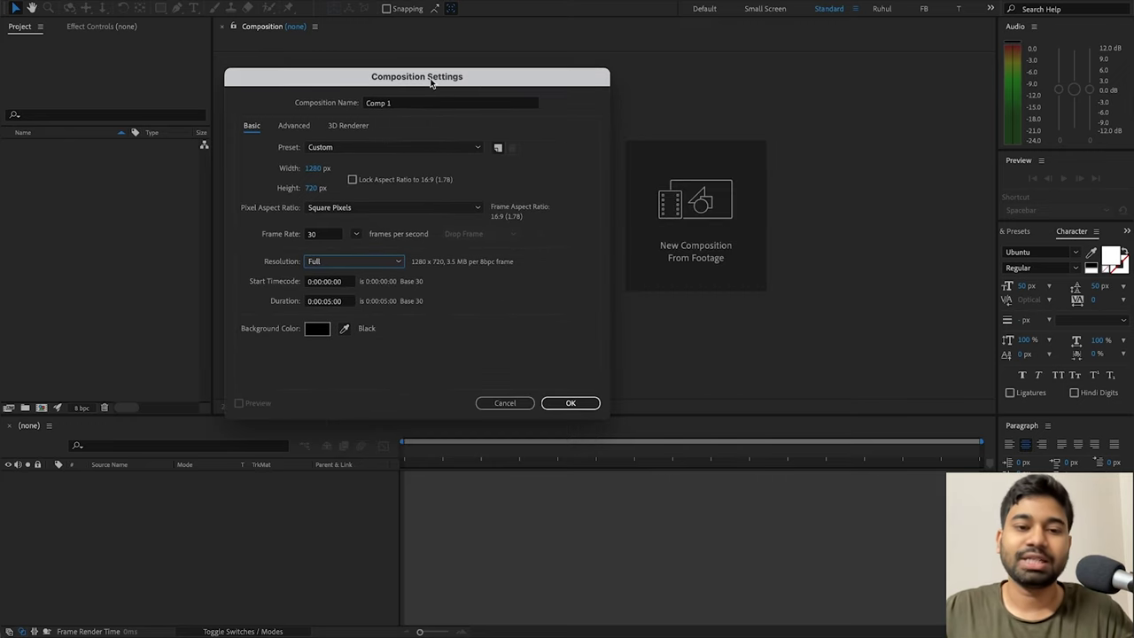
click(346, 284)
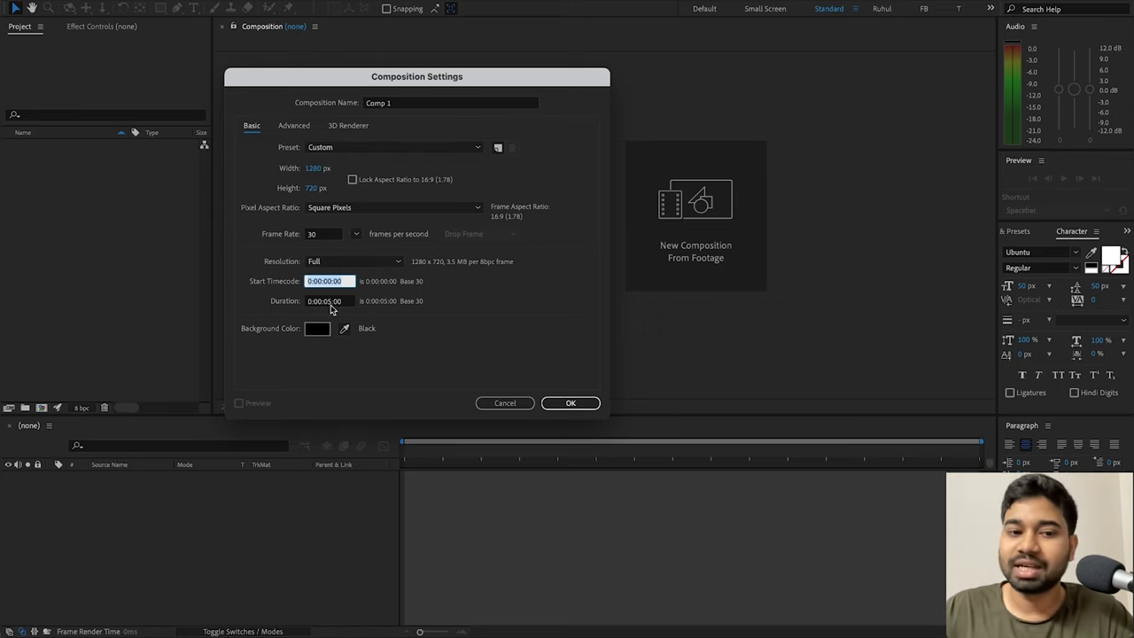
Step: Keep the black background colour and create the 1280 x 720 Comp 1
click(313, 343)
click(317, 334)
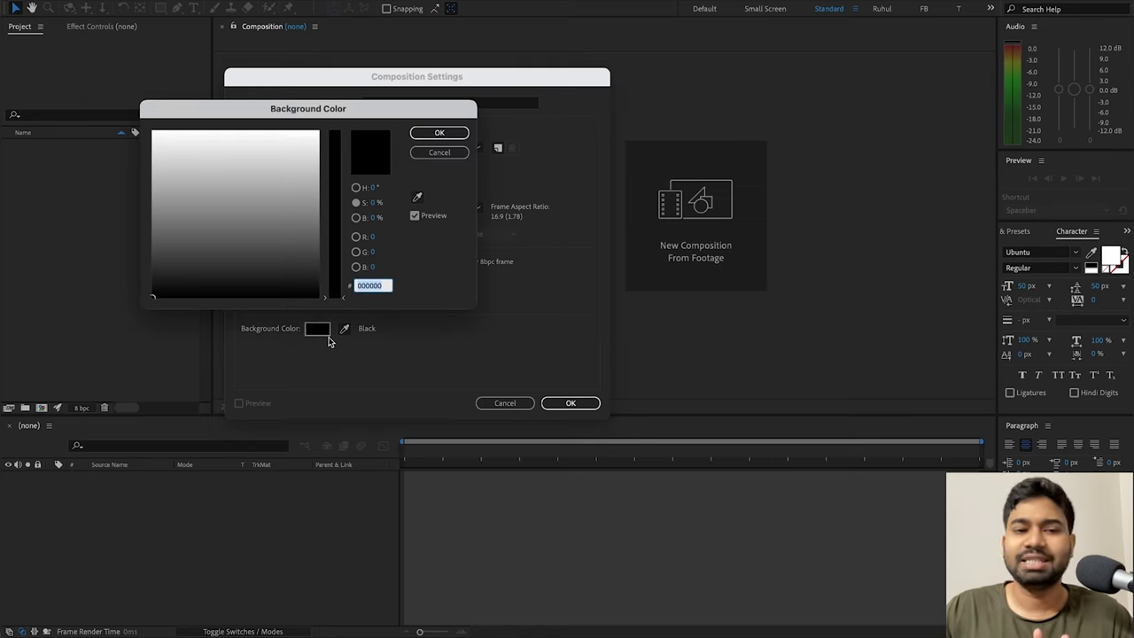
click(436, 153)
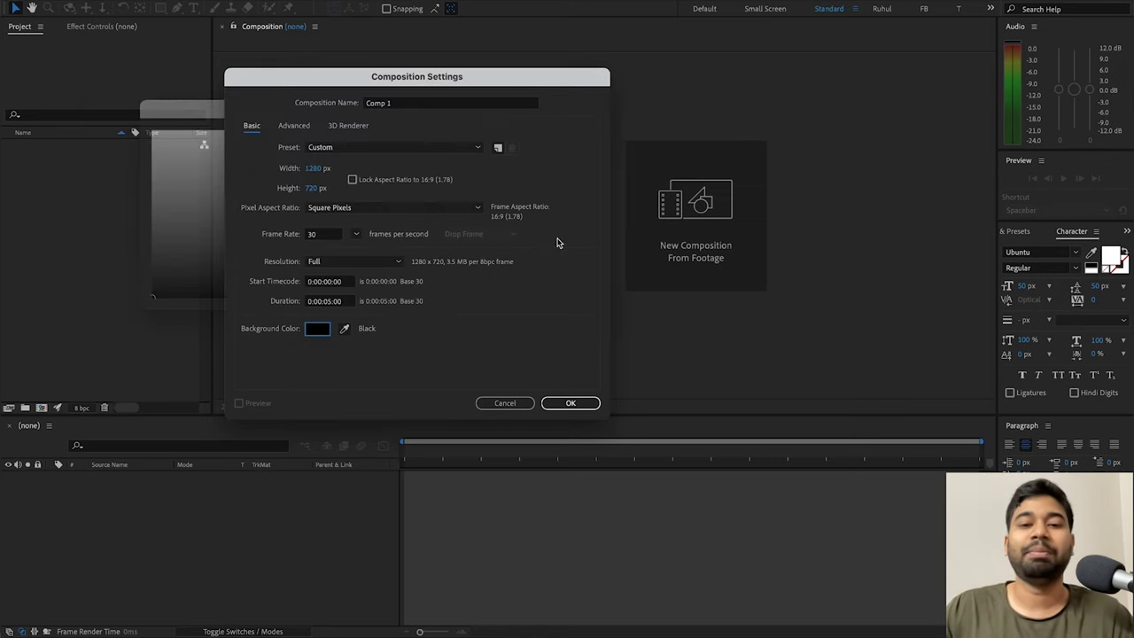
click(576, 403)
Step: View Comp 1 at 100% magnification in the Composition viewer
key(slash)
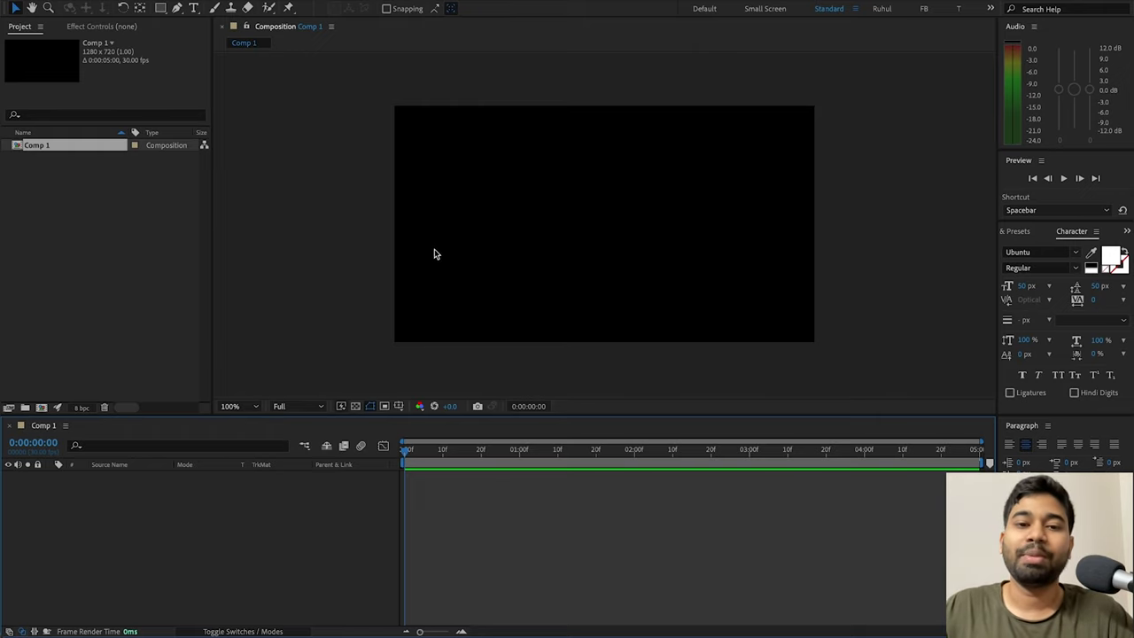
click(519, 205)
drag(655, 206, 845, 259)
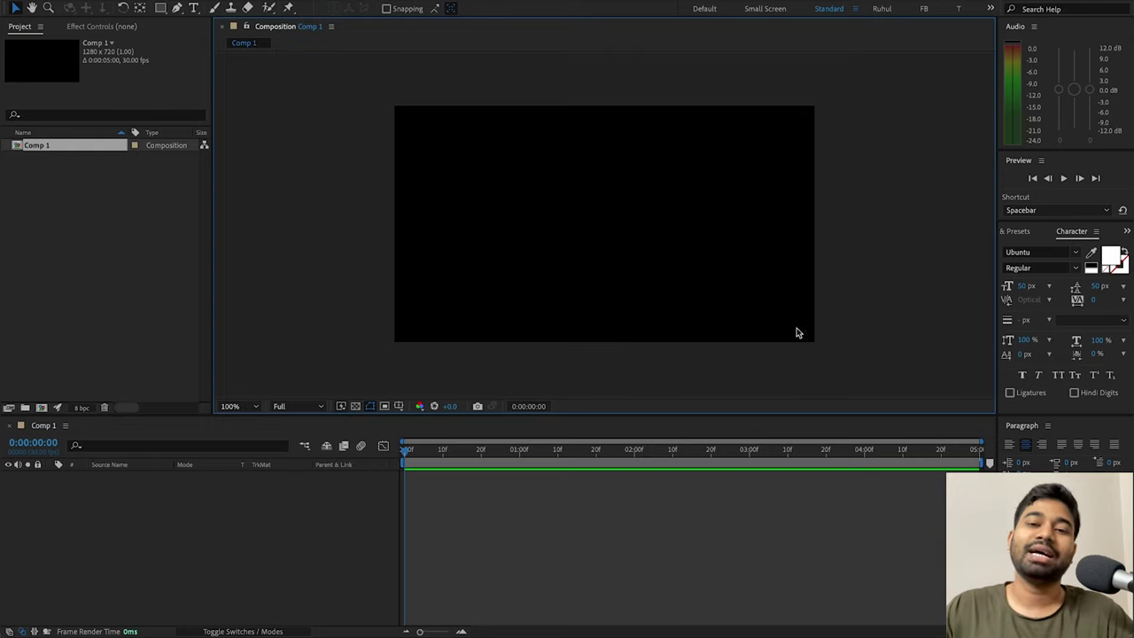
drag(433, 182, 703, 316)
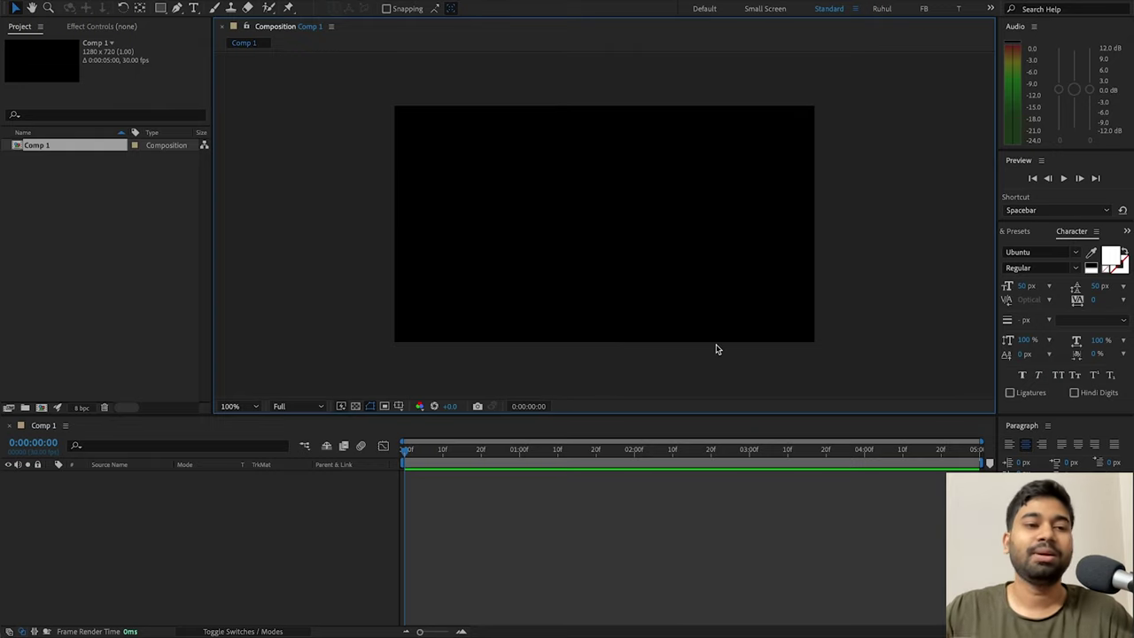
Step: Create Comp 2 at 1920 x 1080 using the 1920x1080 30FPS preset, then reopen Comp 1
click(170, 346)
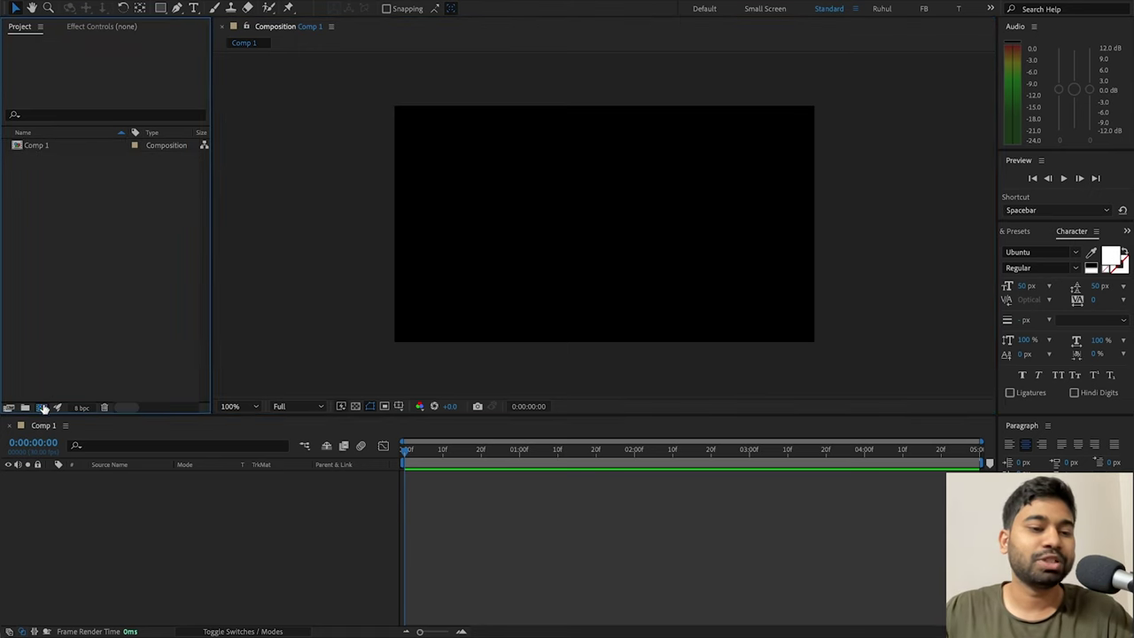
click(41, 407)
click(321, 168)
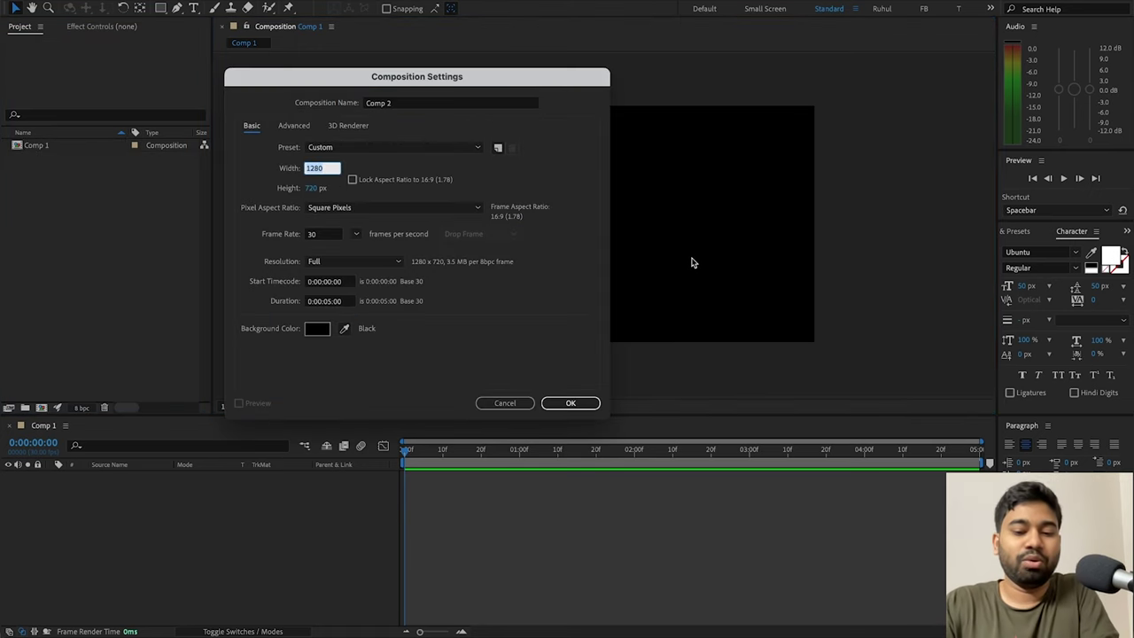
text(1920)
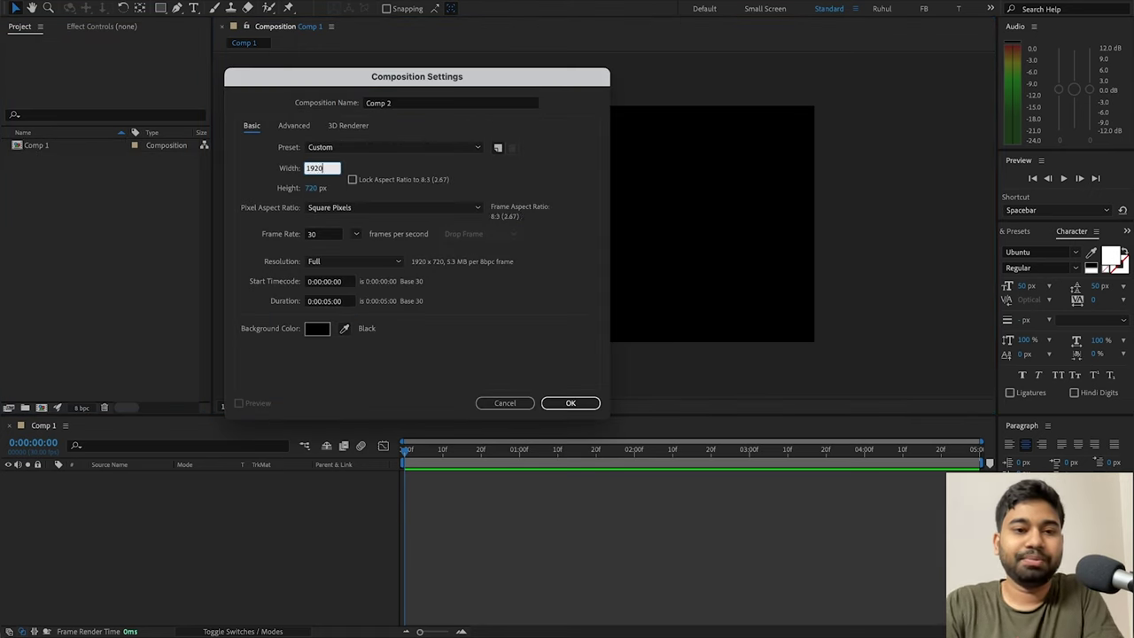
click(312, 188)
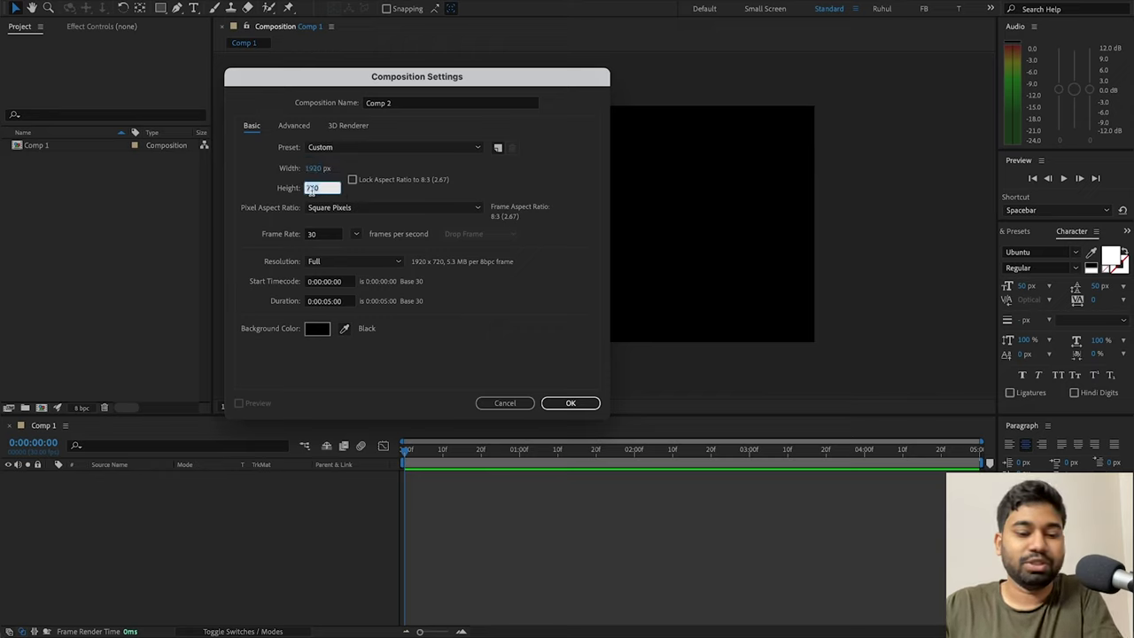
text(1080)
click(334, 238)
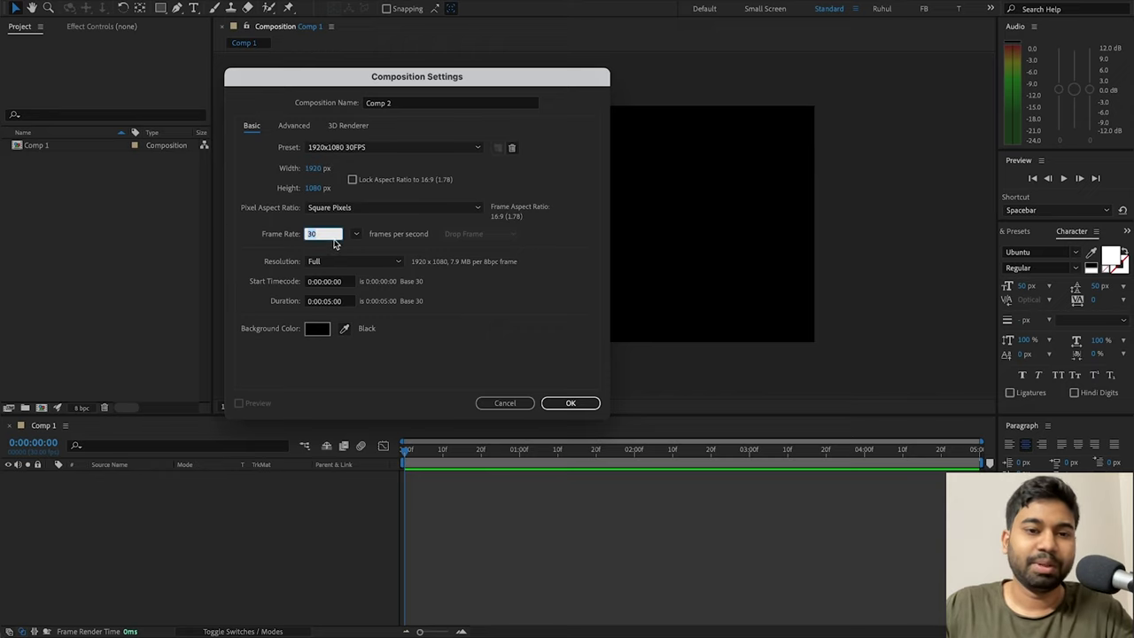
click(332, 148)
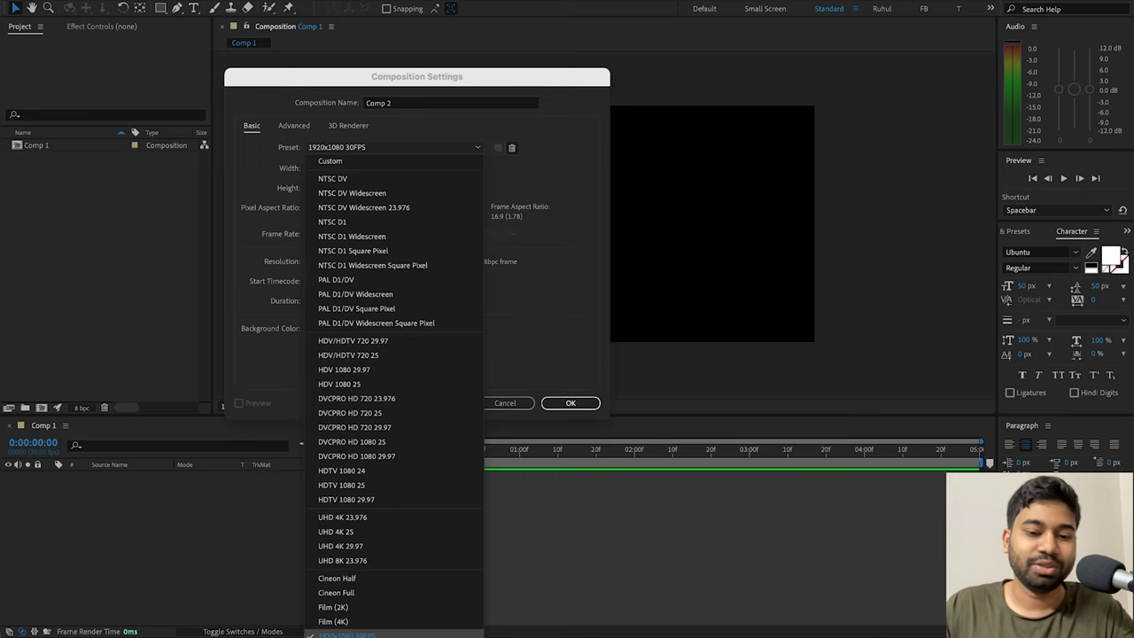
click(345, 635)
click(572, 403)
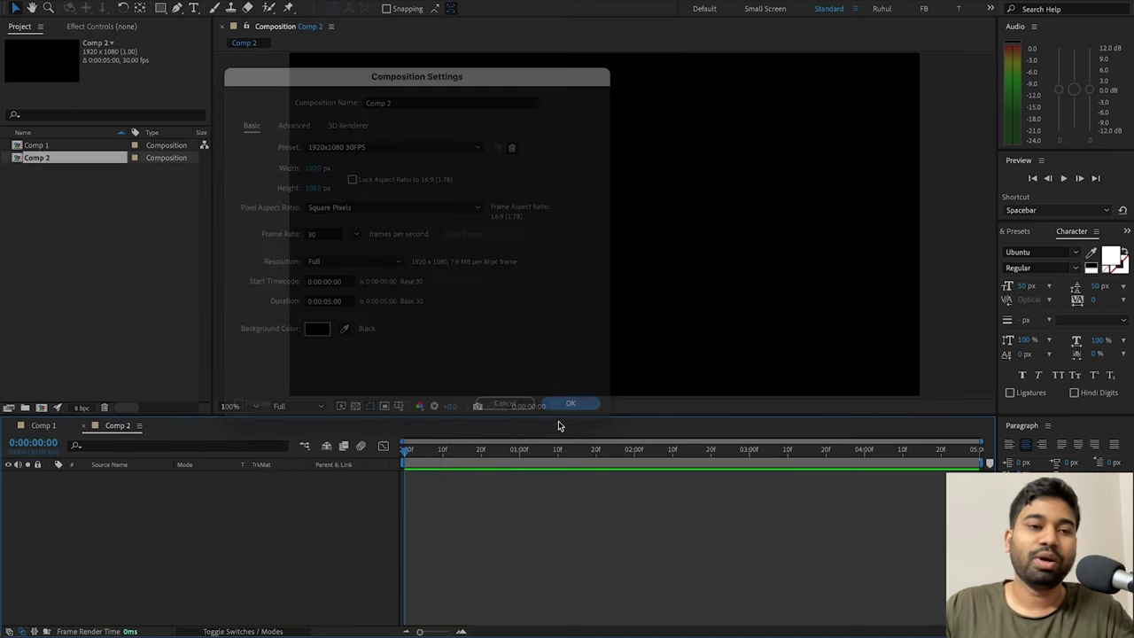
click(10, 181)
double_click(35, 145)
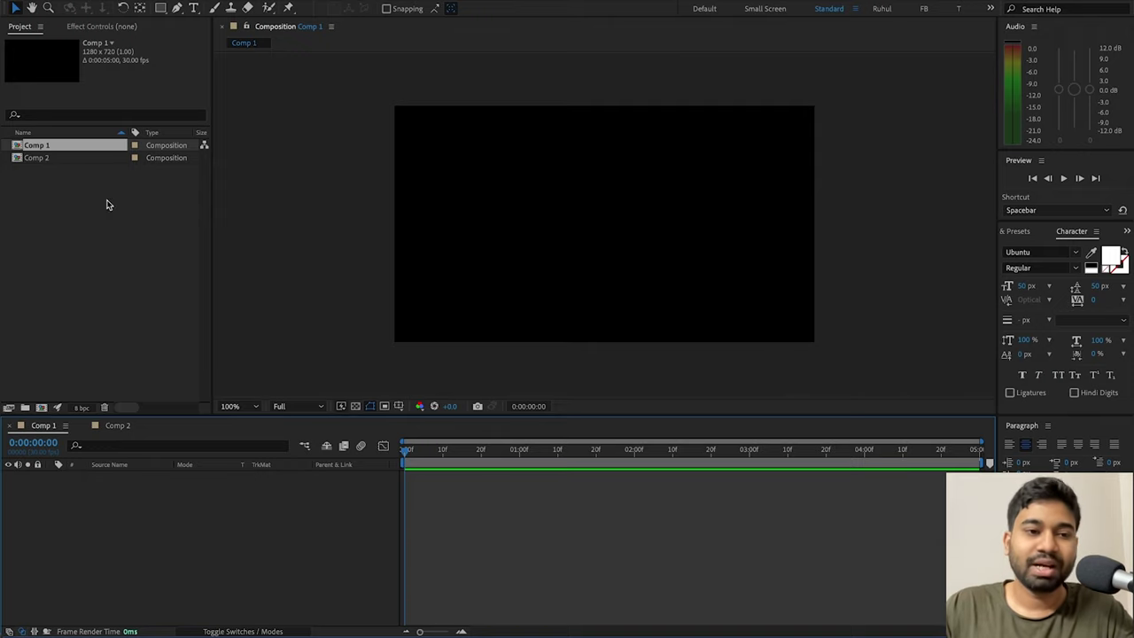
Step: Add a '720p' text layer to Comp 1 with the Type tool
click(194, 8)
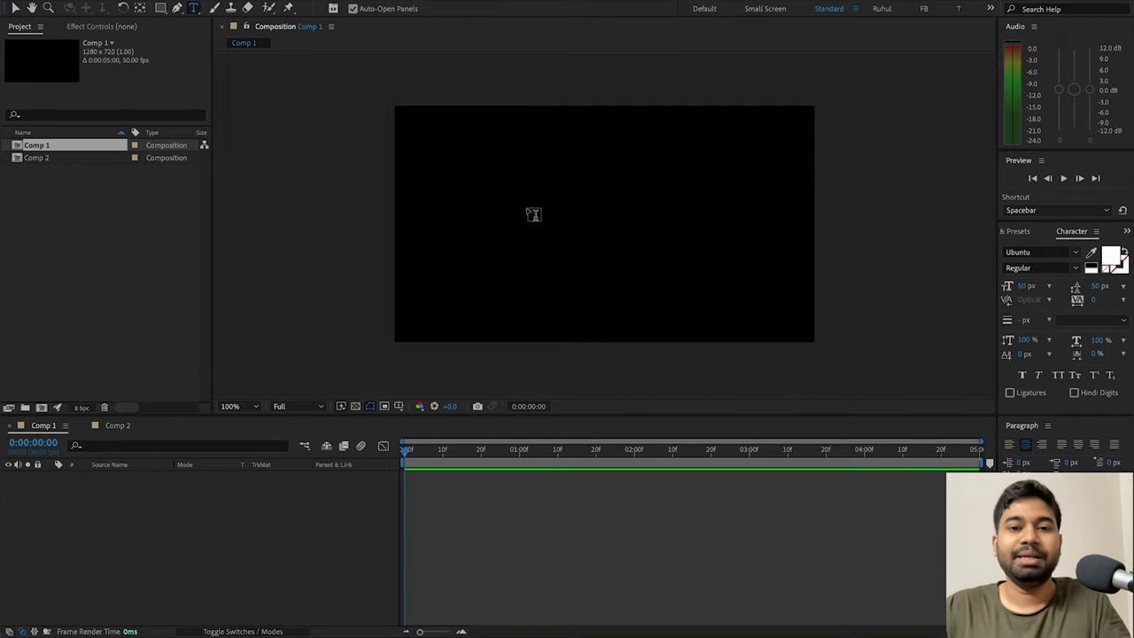
click(526, 205)
text(720)
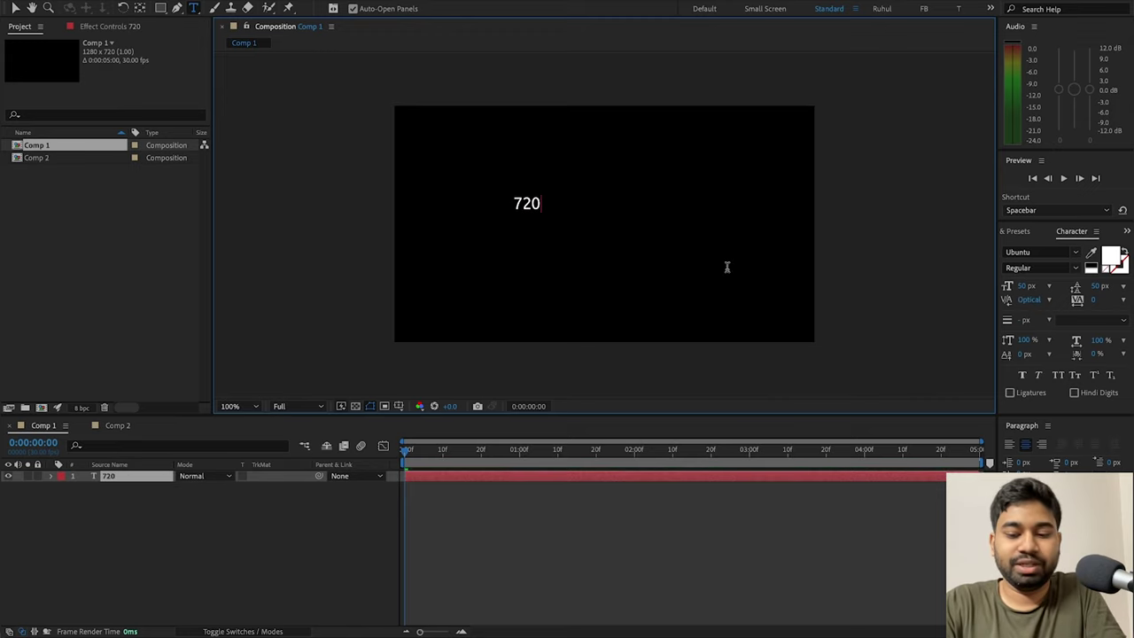
text(p)
Step: Add a '1080p' text layer to Comp 2, then return to Comp 1
double_click(36, 157)
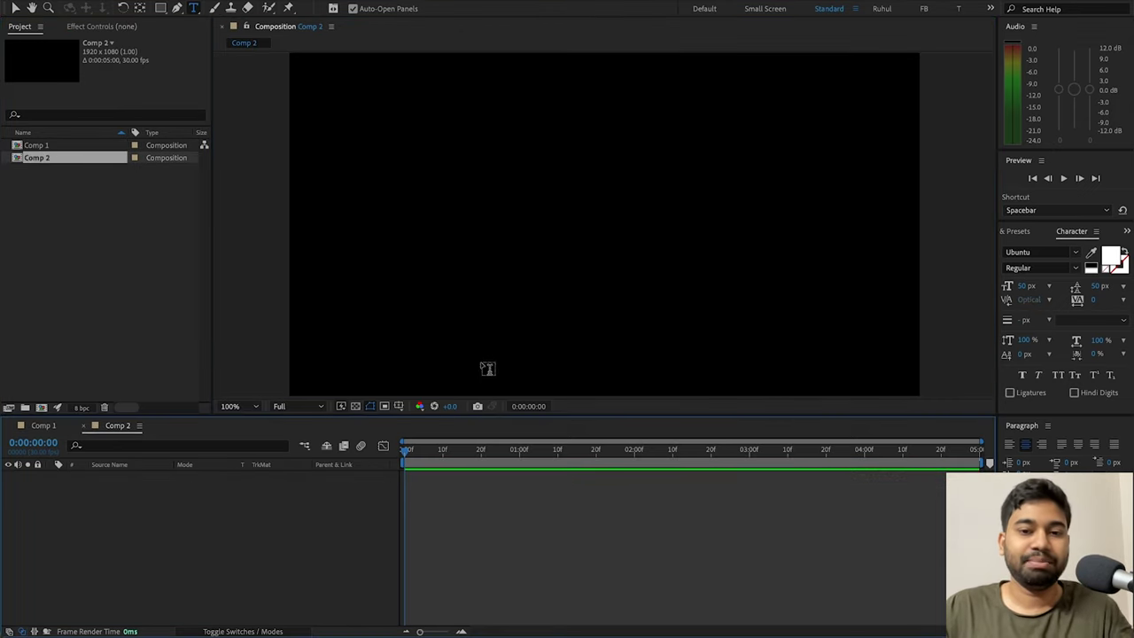
click(476, 241)
text(108)
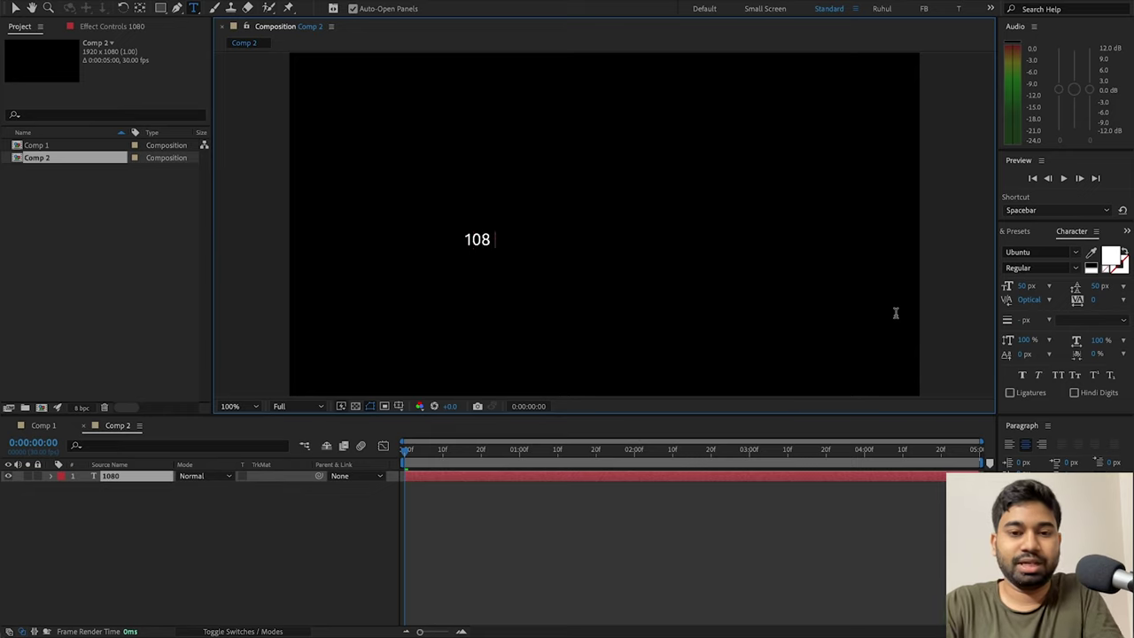
text(0p)
click(160, 493)
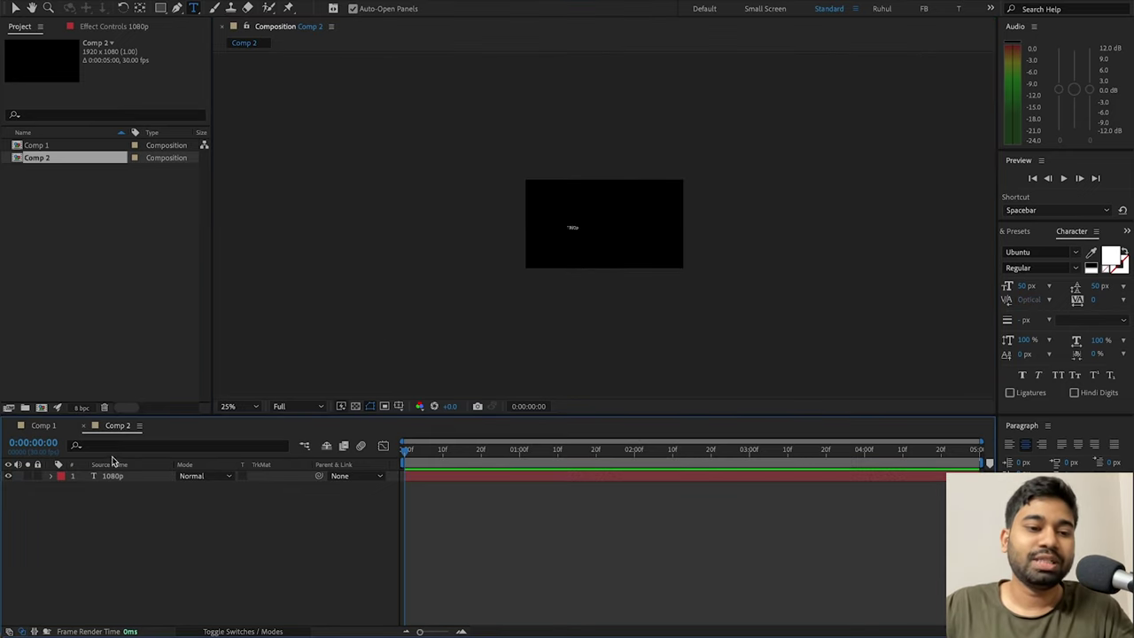
click(43, 425)
click(120, 427)
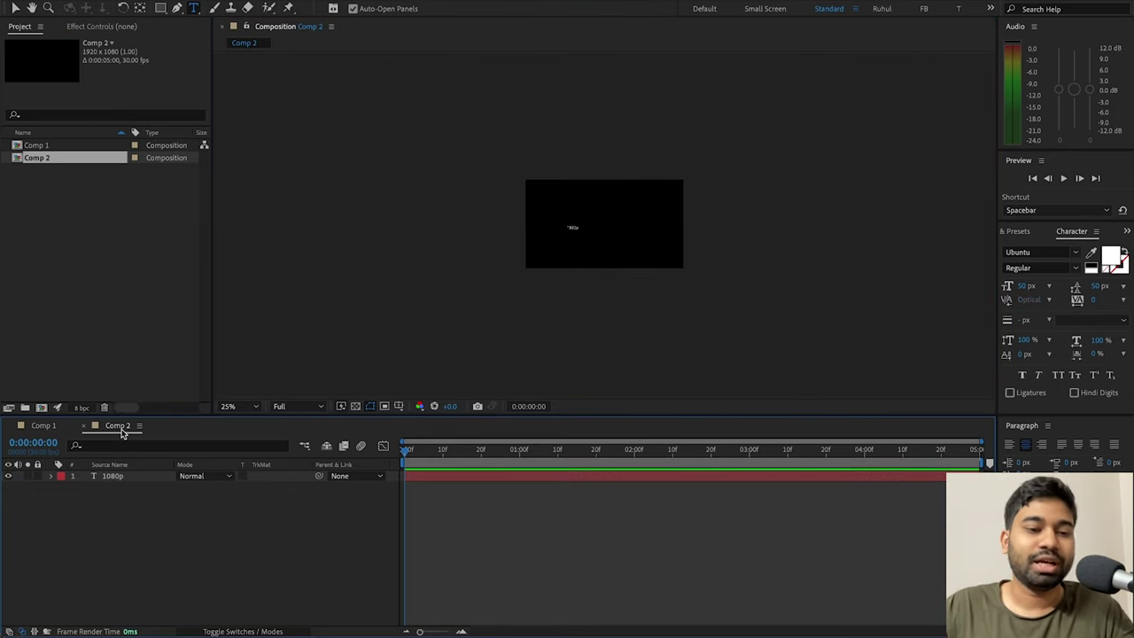
click(42, 425)
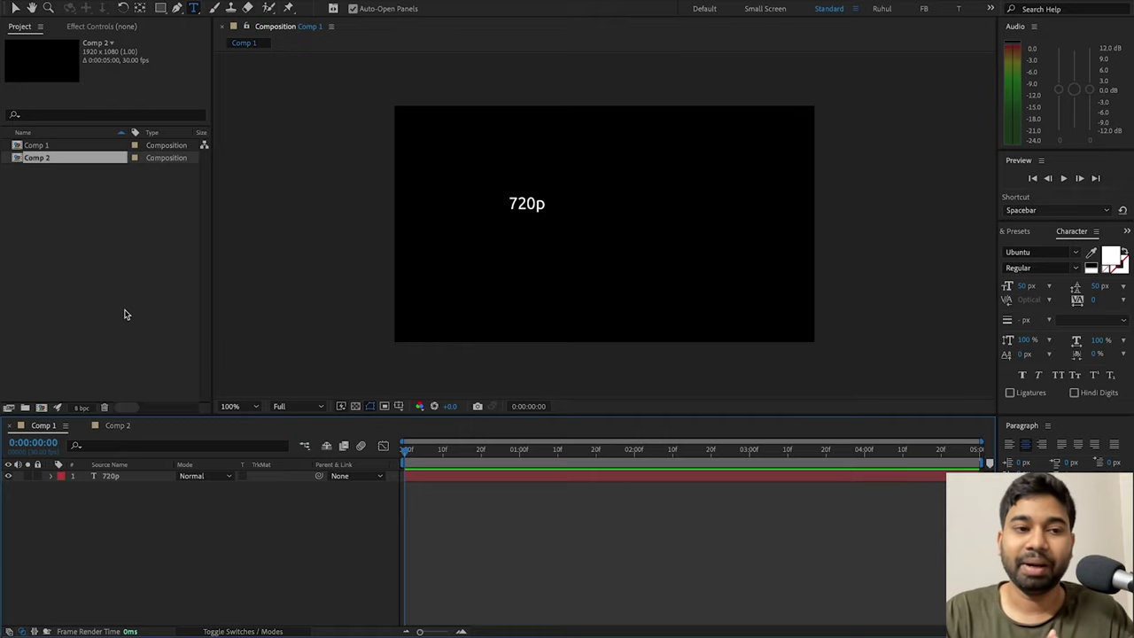
Step: Drag Comp 1 into Comp 2's timeline at 50% zoom and nudge it slightly
click(121, 426)
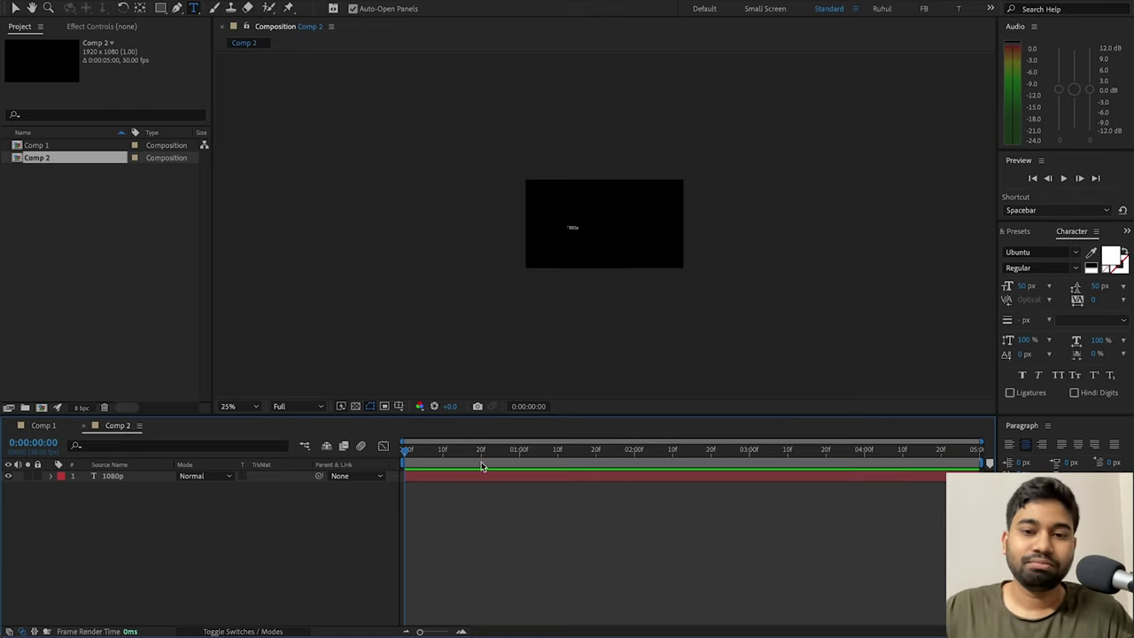
key(period)
key(period)
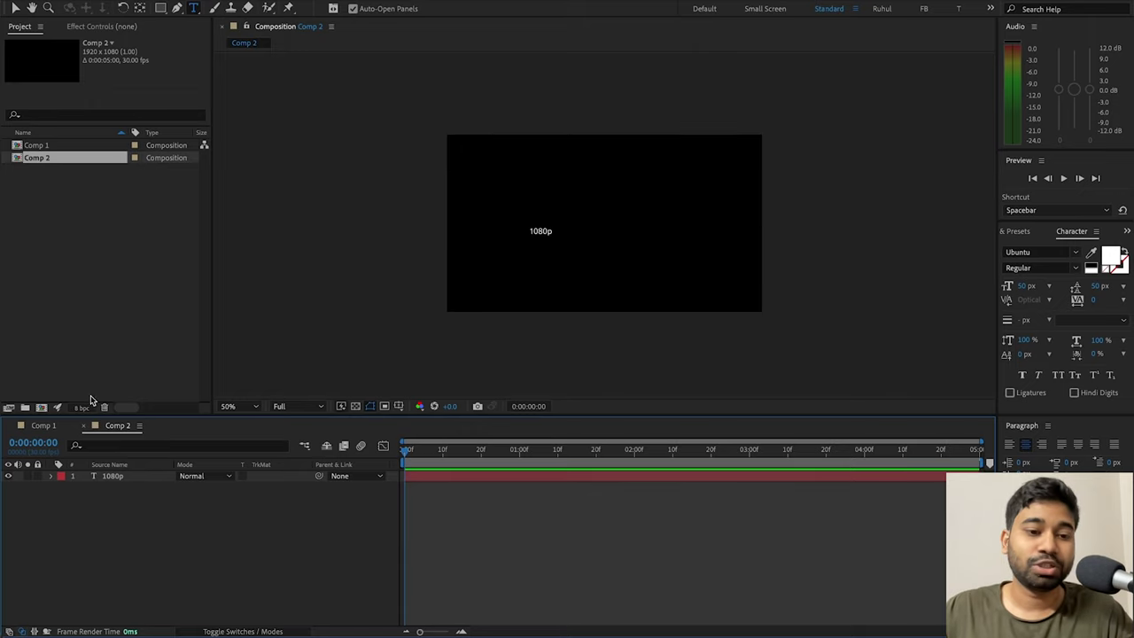
key(period)
key(comma)
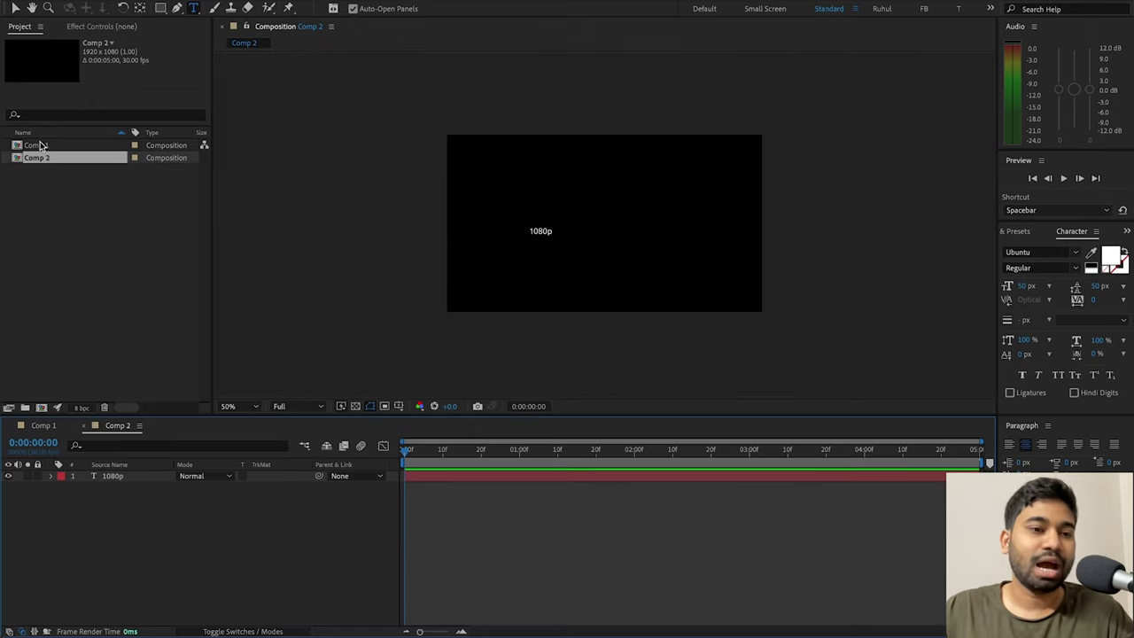
mouse_move(40, 145)
mouse_down()
mouse_move(139, 547)
mouse_move(144, 479)
mouse_up()
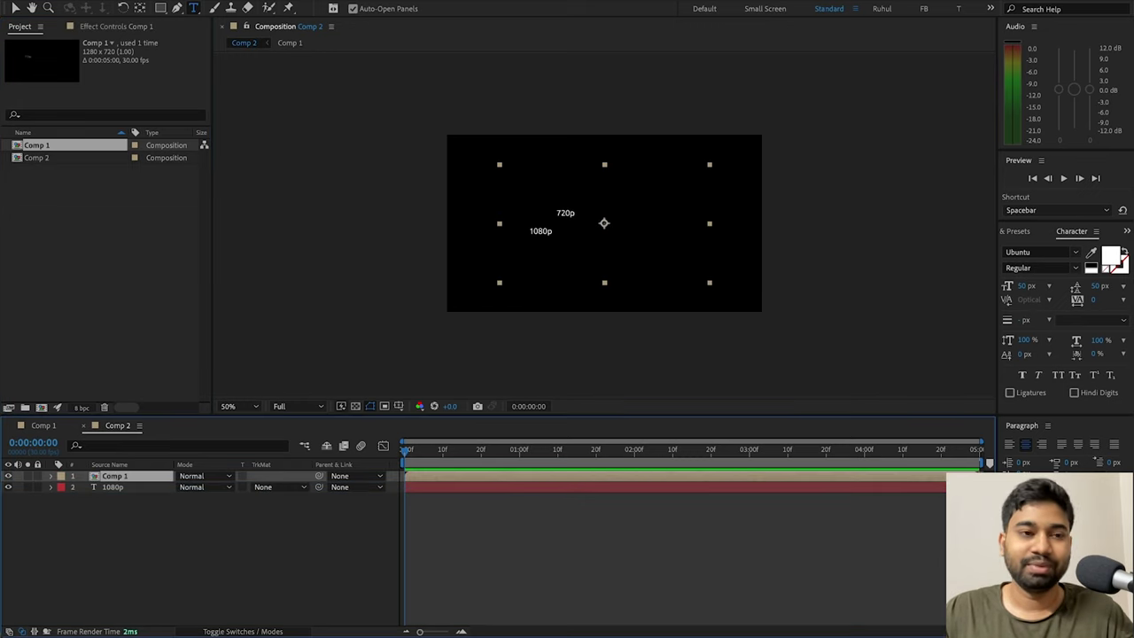
click(14, 8)
drag(564, 215, 573, 214)
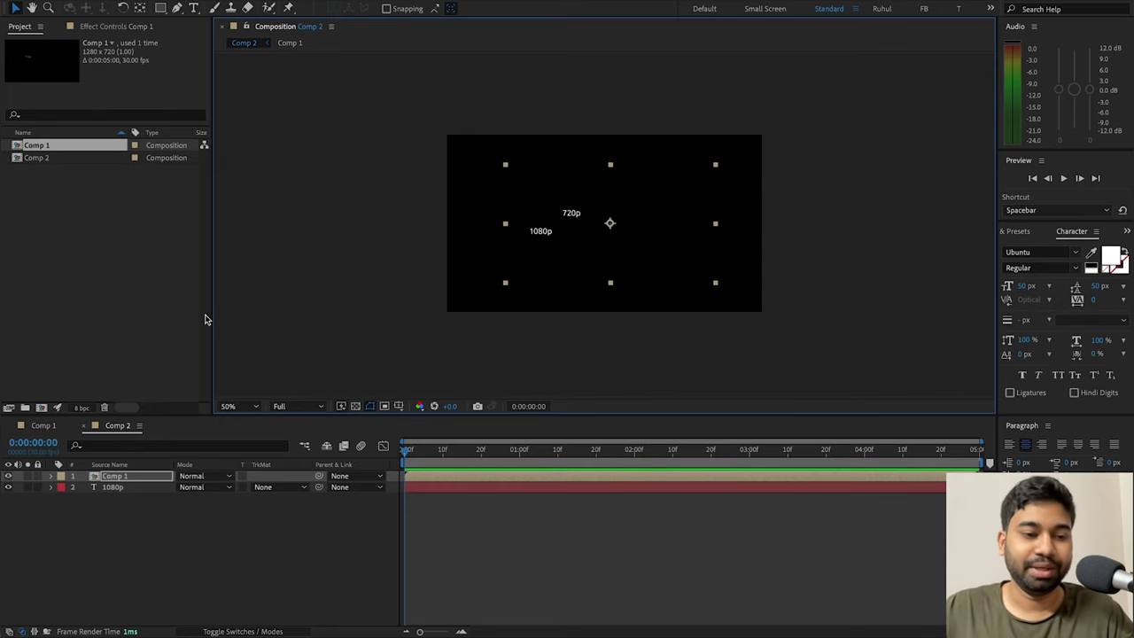
Step: Add a red 8F3932 solid to Comp 1 and move it below the 720p layer
click(69, 429)
right_click(188, 540)
click(218, 498)
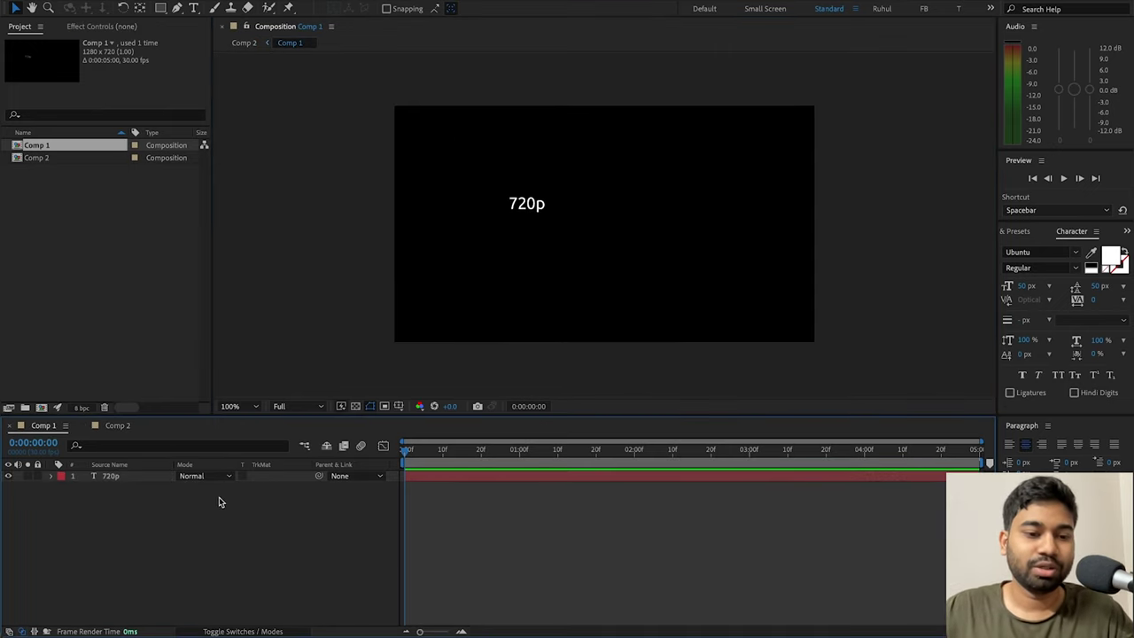
right_click(218, 499)
mouse_move(238, 482)
click(393, 518)
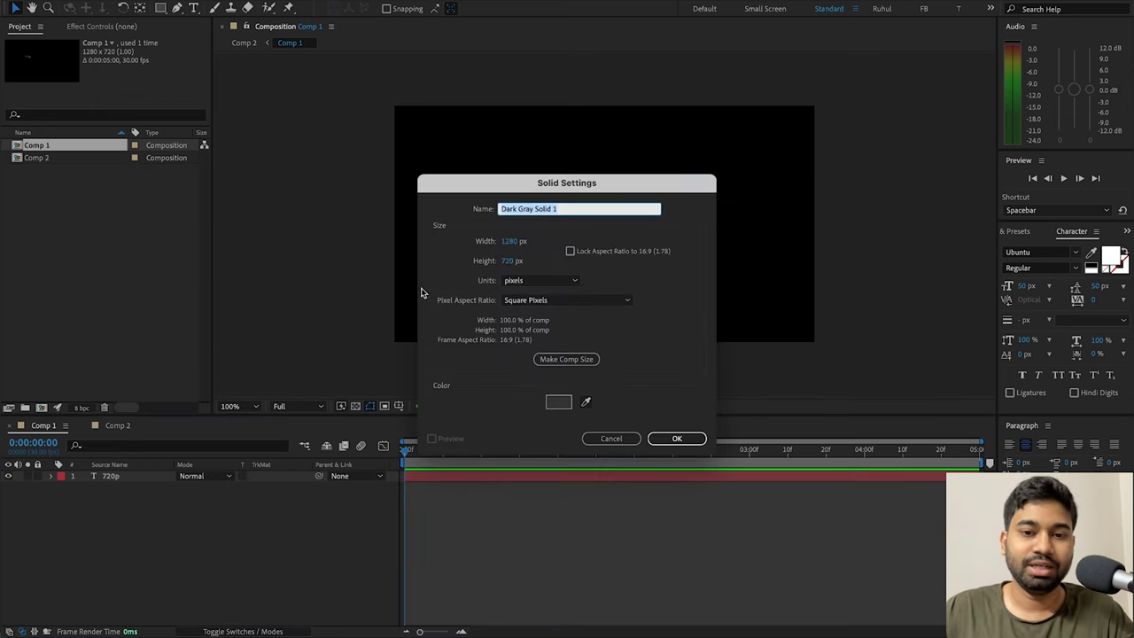
click(558, 402)
drag(228, 164, 153, 203)
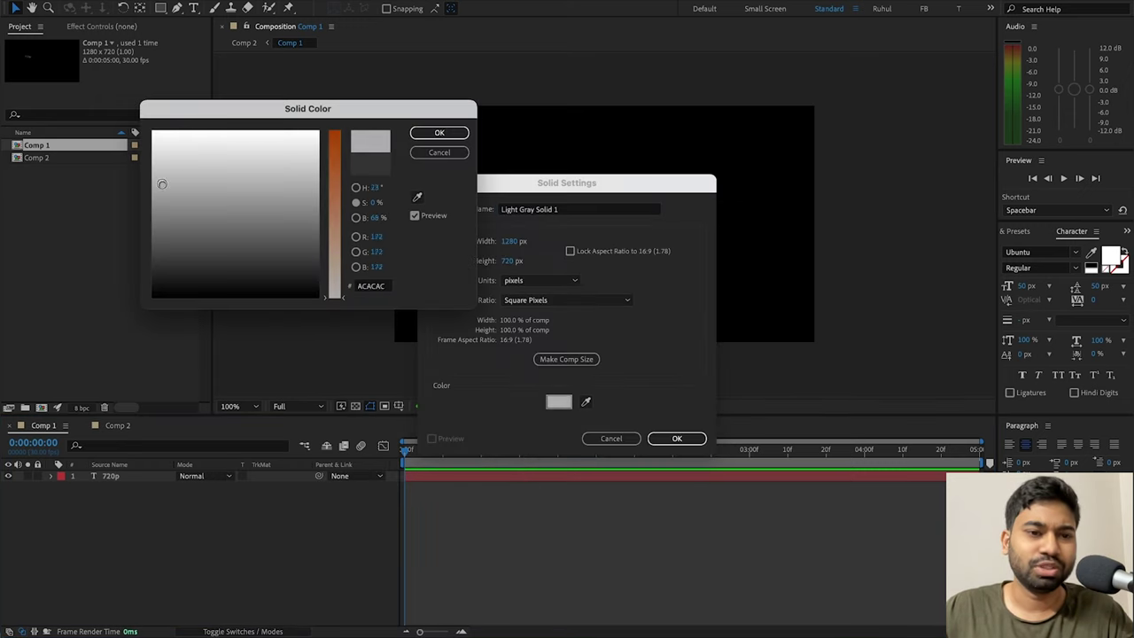
drag(331, 162, 330, 190)
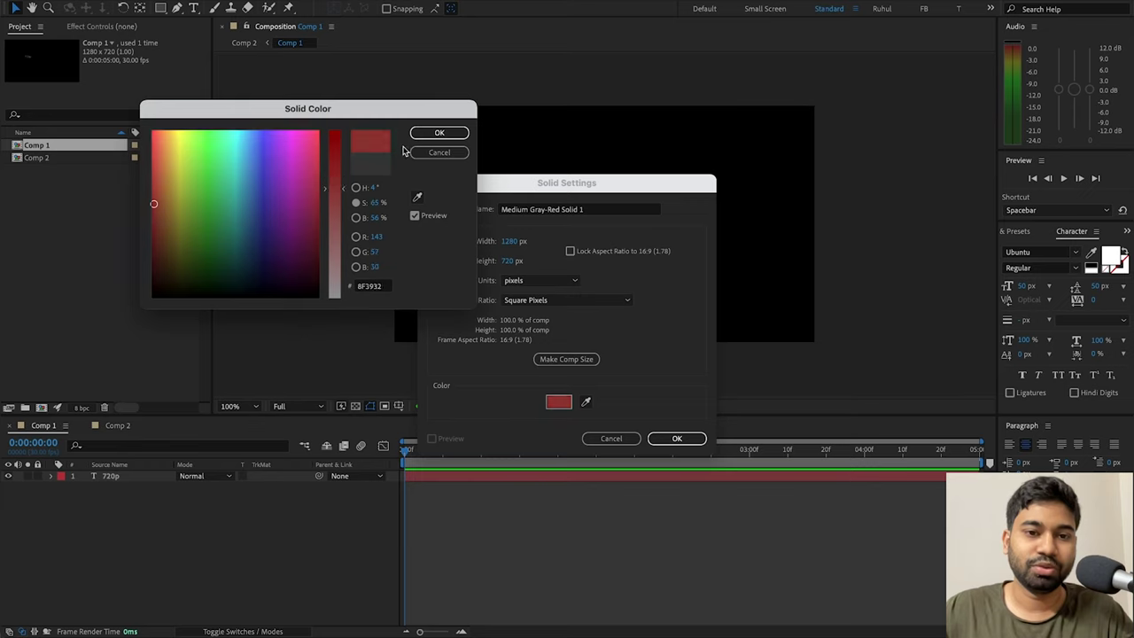
click(440, 132)
click(678, 439)
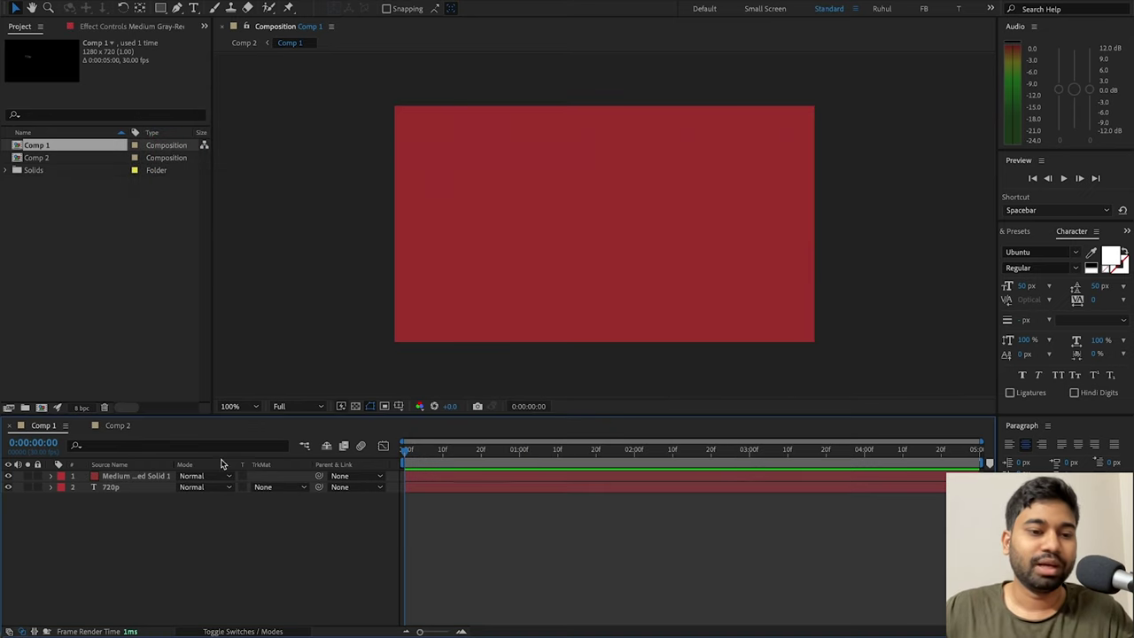
drag(122, 478, 118, 503)
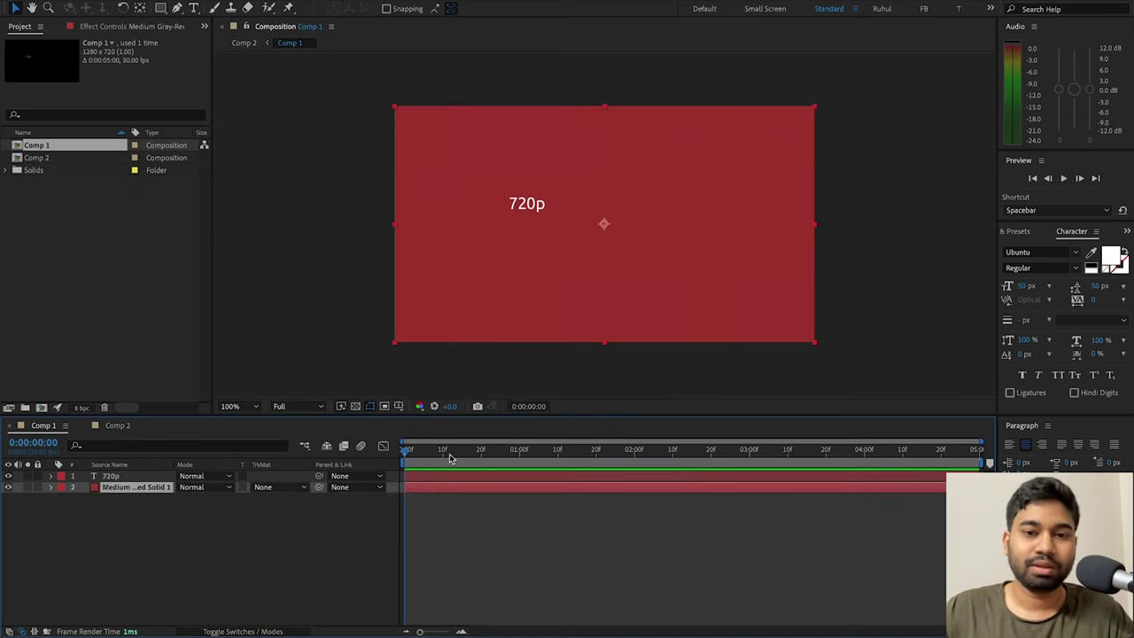
click(127, 430)
Step: Drag the nested red 720p comp toward Comp 2's right side, then return to Comp 1
mouse_move(625, 245)
mouse_down()
mouse_move(790, 221)
mouse_move(585, 237)
mouse_move(699, 221)
mouse_up()
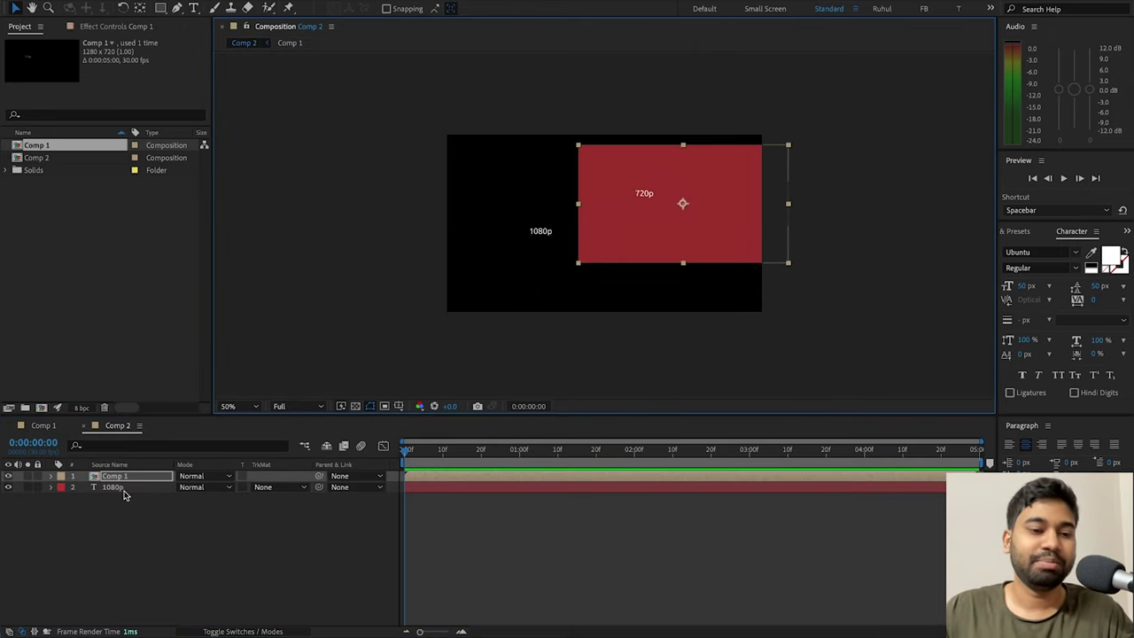
click(49, 315)
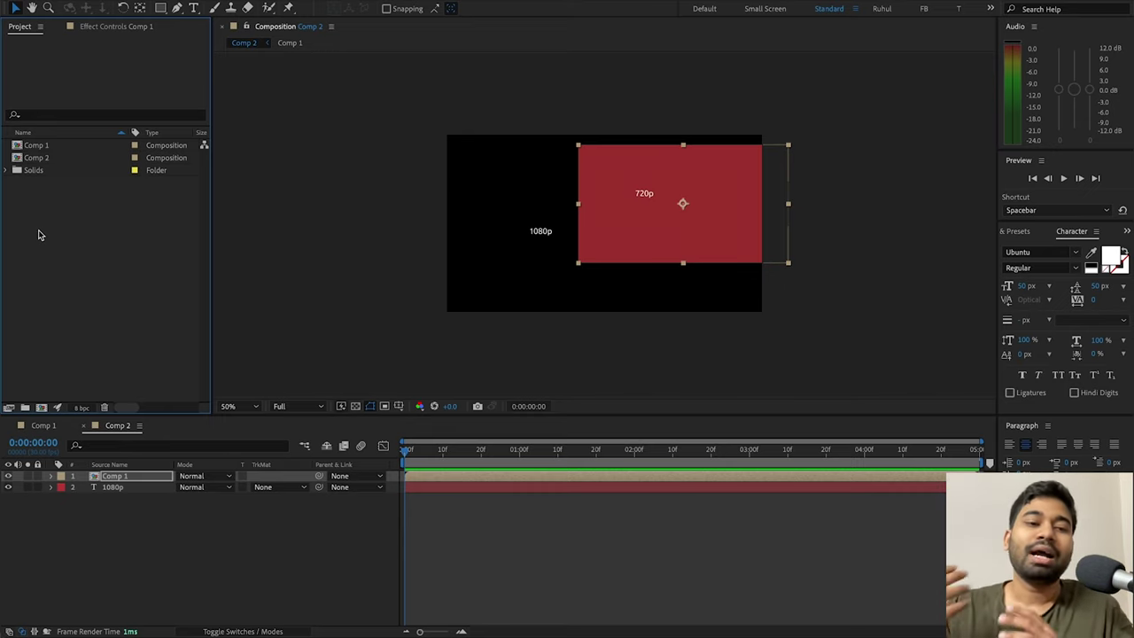
click(44, 425)
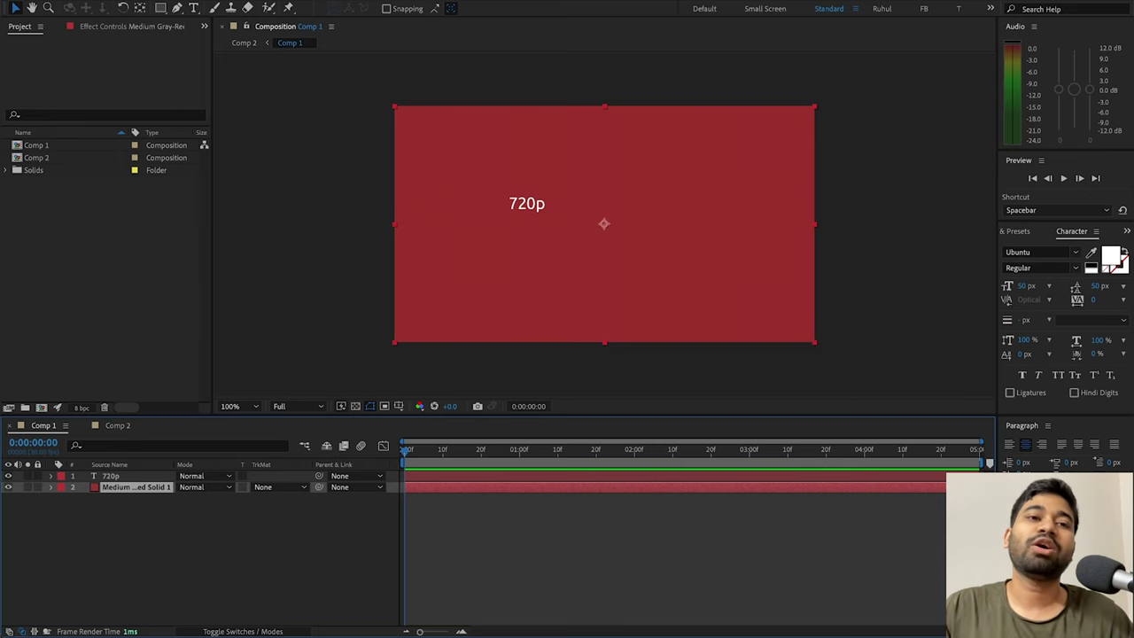
click(181, 0)
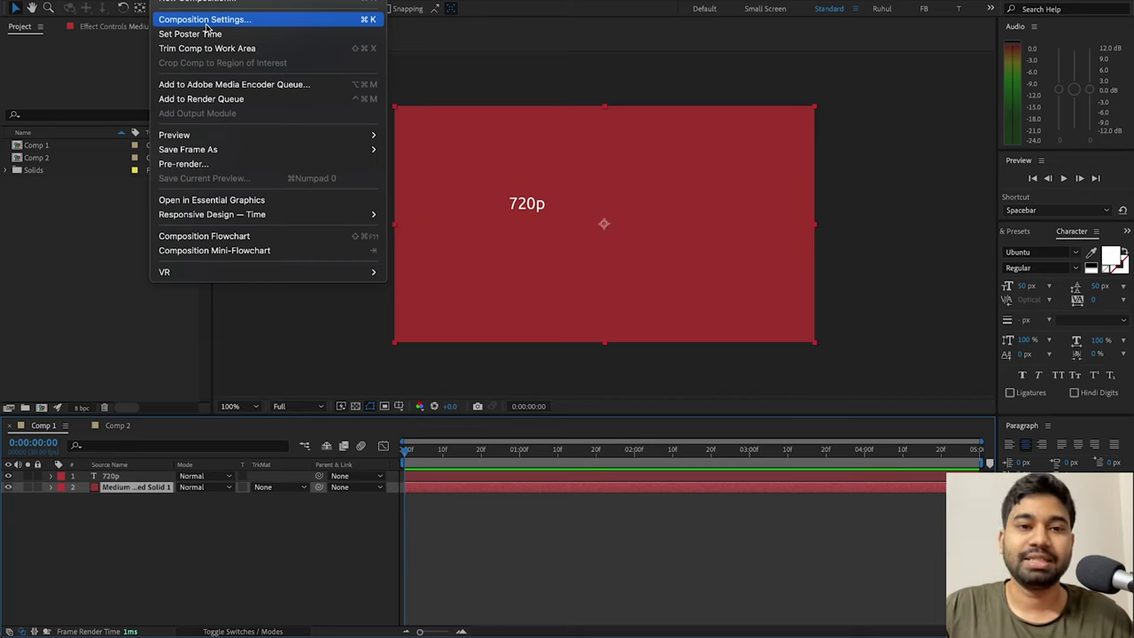
Step: In Composition Settings, change Comp 1's name to 'prolesson' and its width and height to 1920 × 1080
click(261, 520)
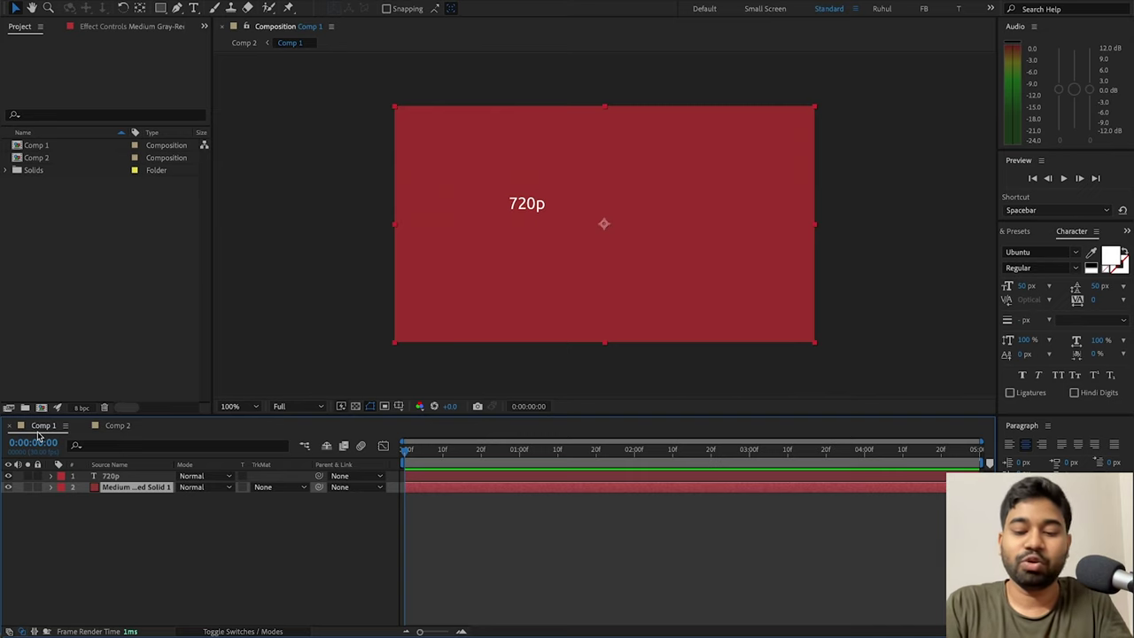
key(ctrl+k)
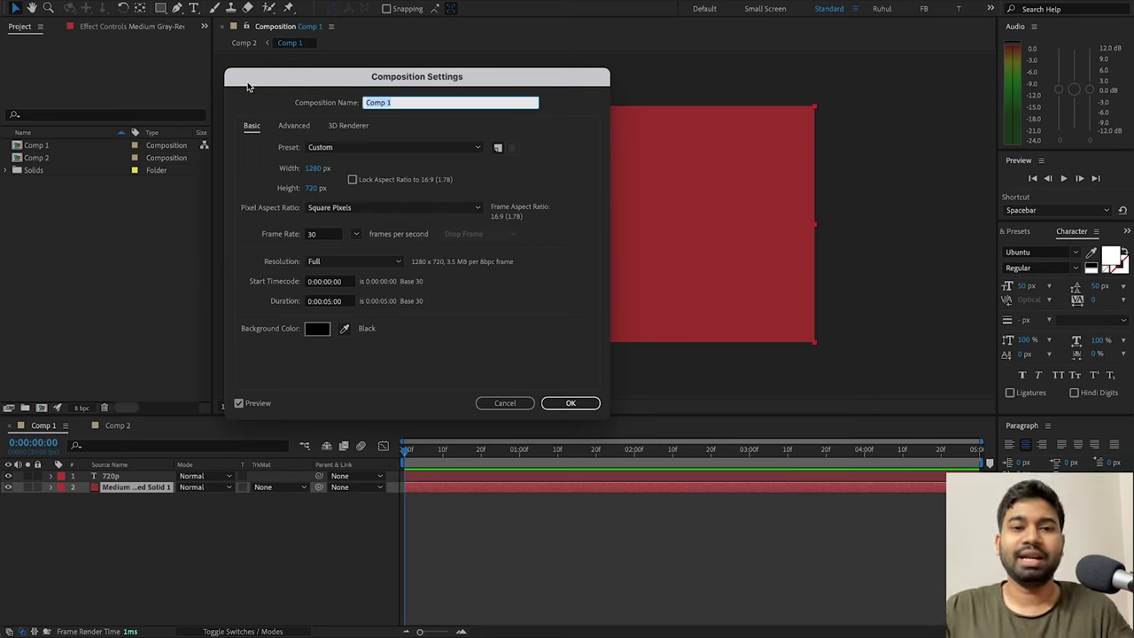
text(professor)
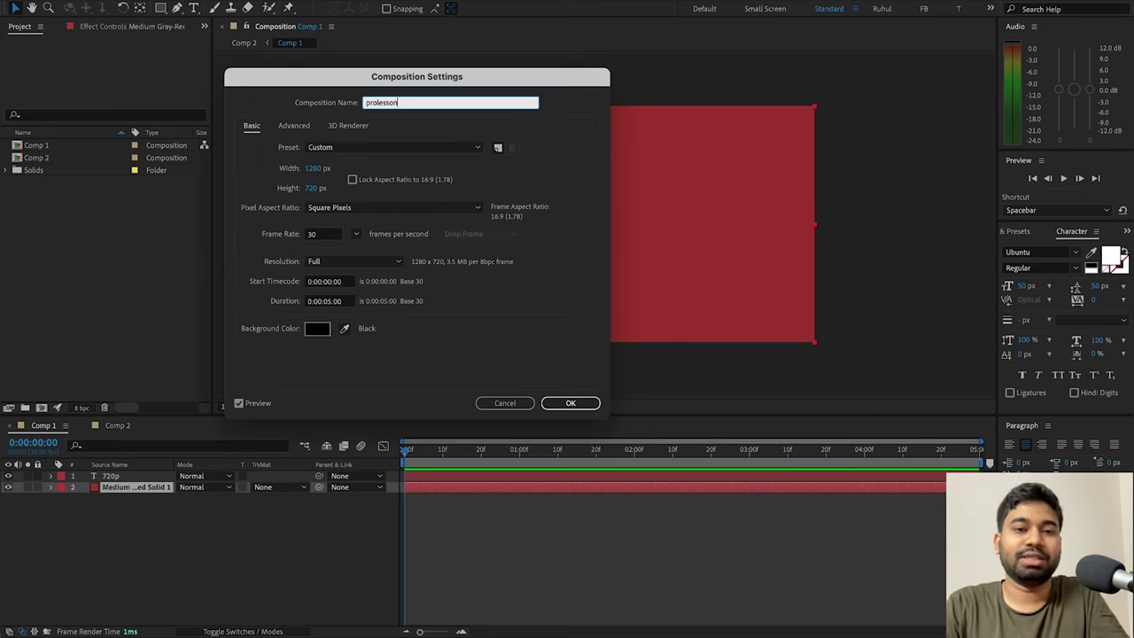
key(Tab)
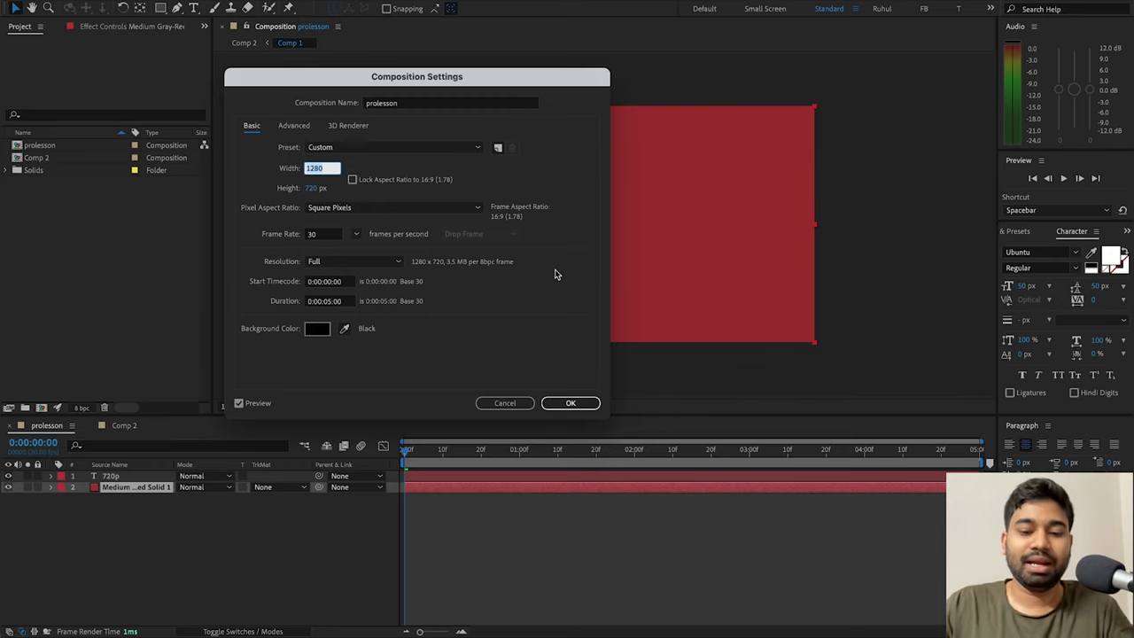
text(19)
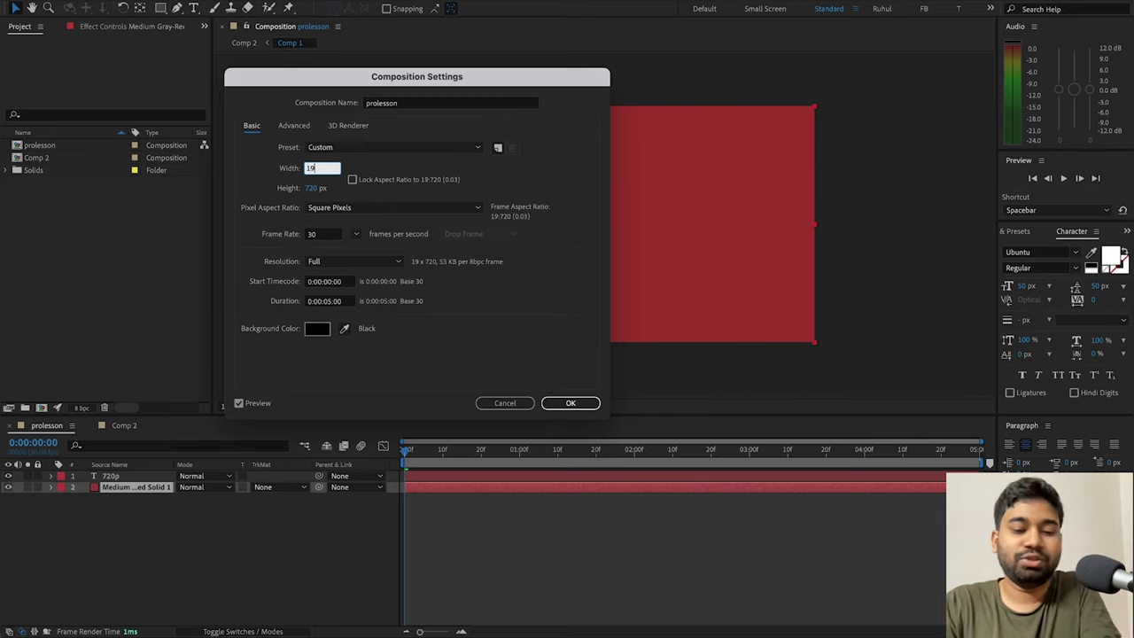
text(20)
key(Tab)
text(1080)
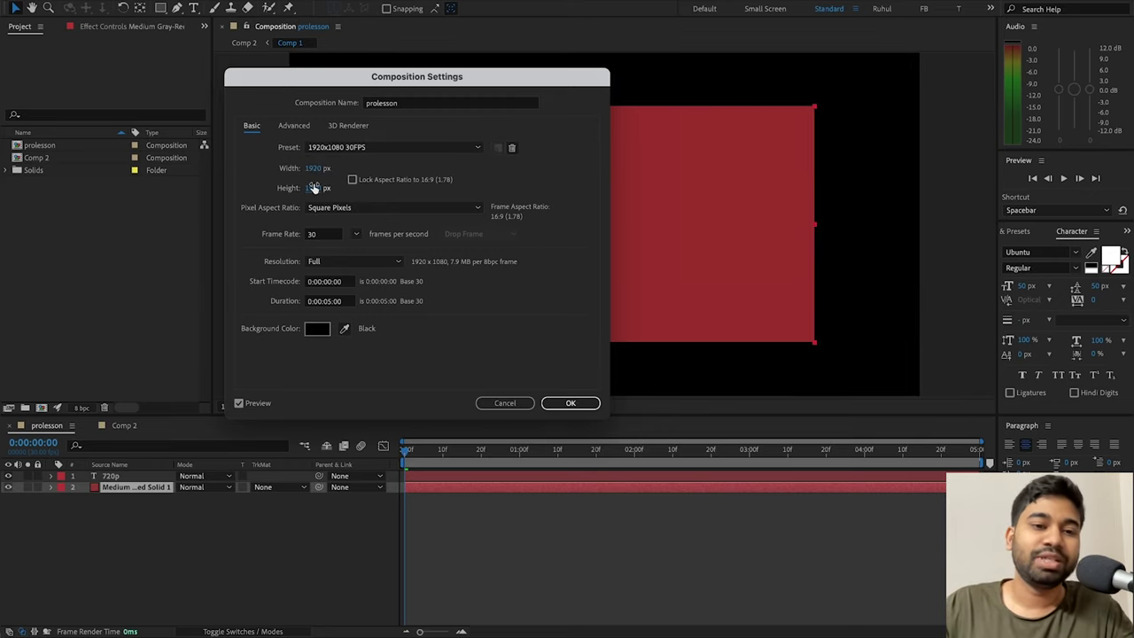
click(585, 193)
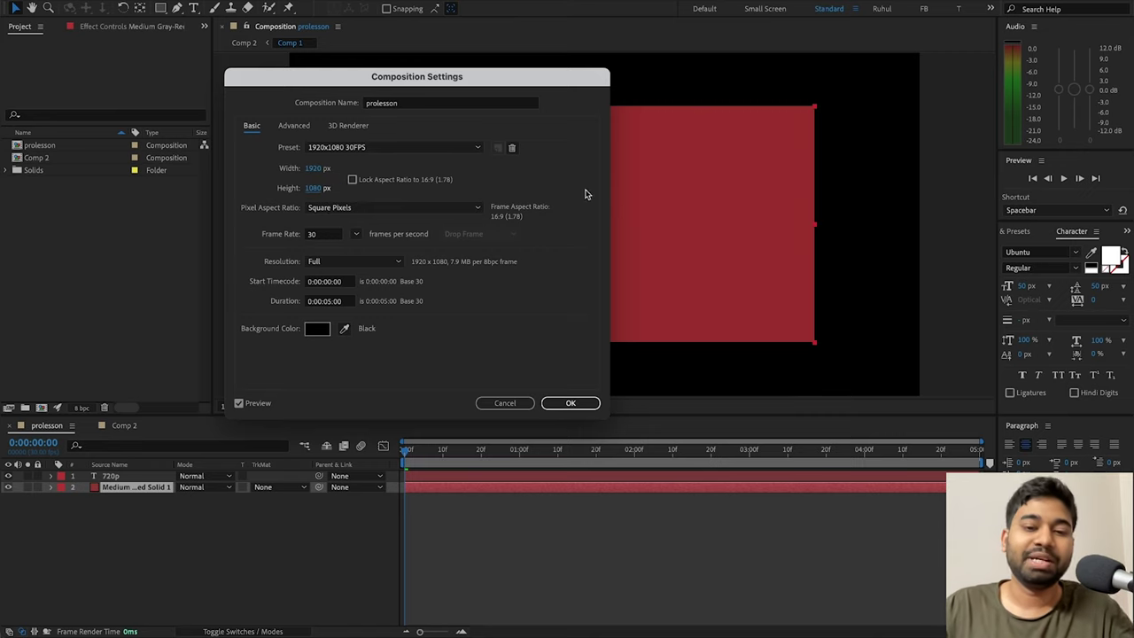
click(571, 410)
Step: Zoom the viewer out to 50%, select items in the Project panel, then view the comp at 100%
key(comma)
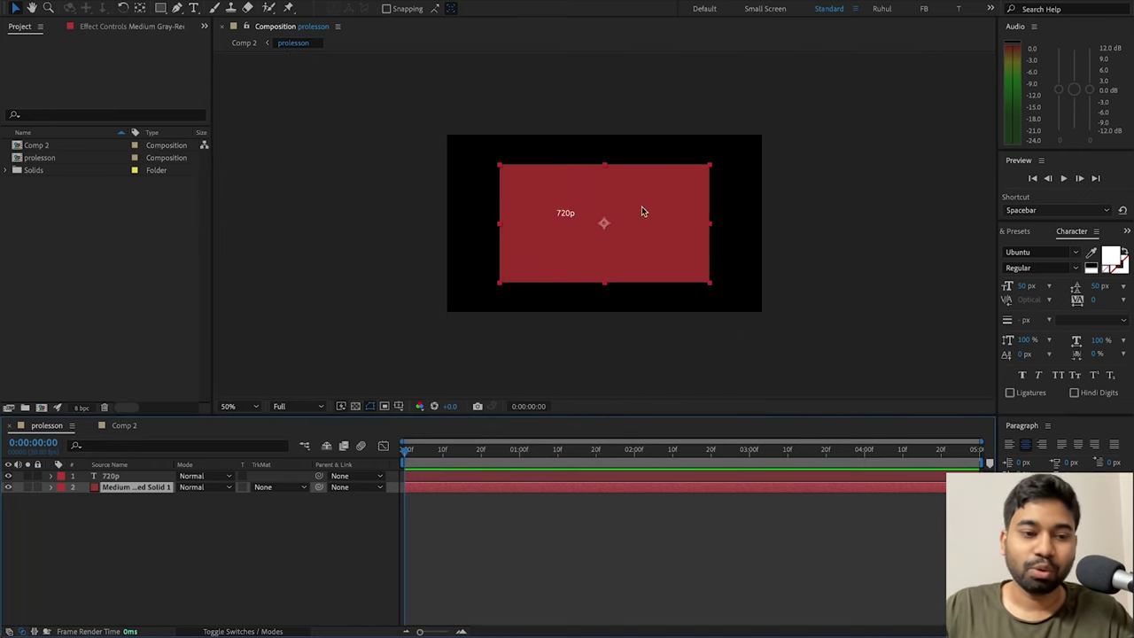
click(109, 555)
click(133, 487)
click(139, 504)
click(139, 487)
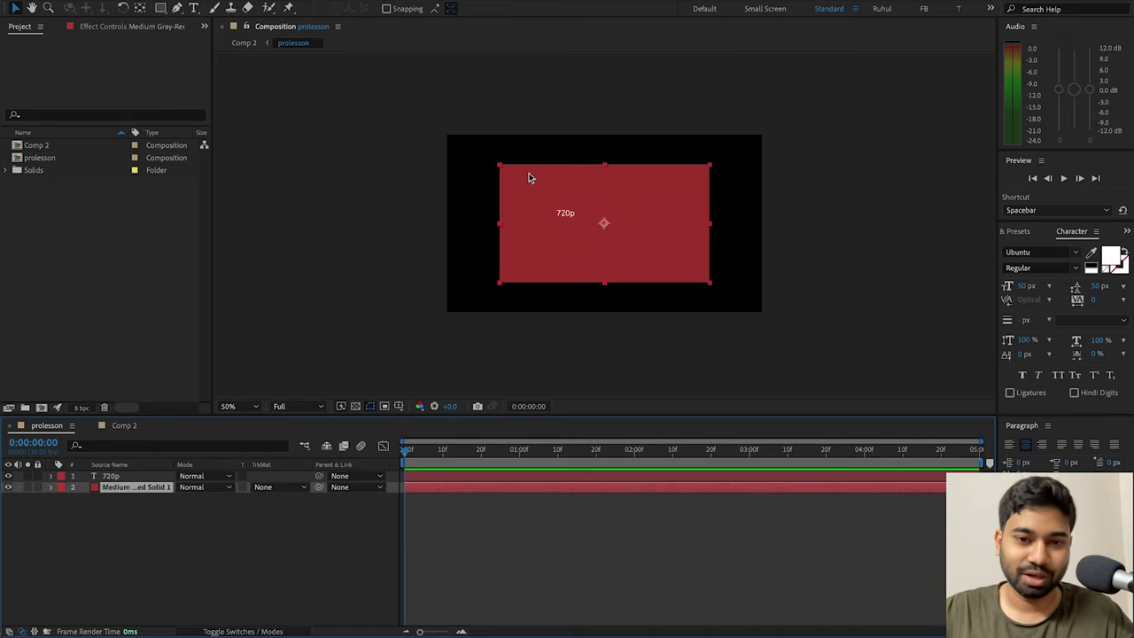
key(period)
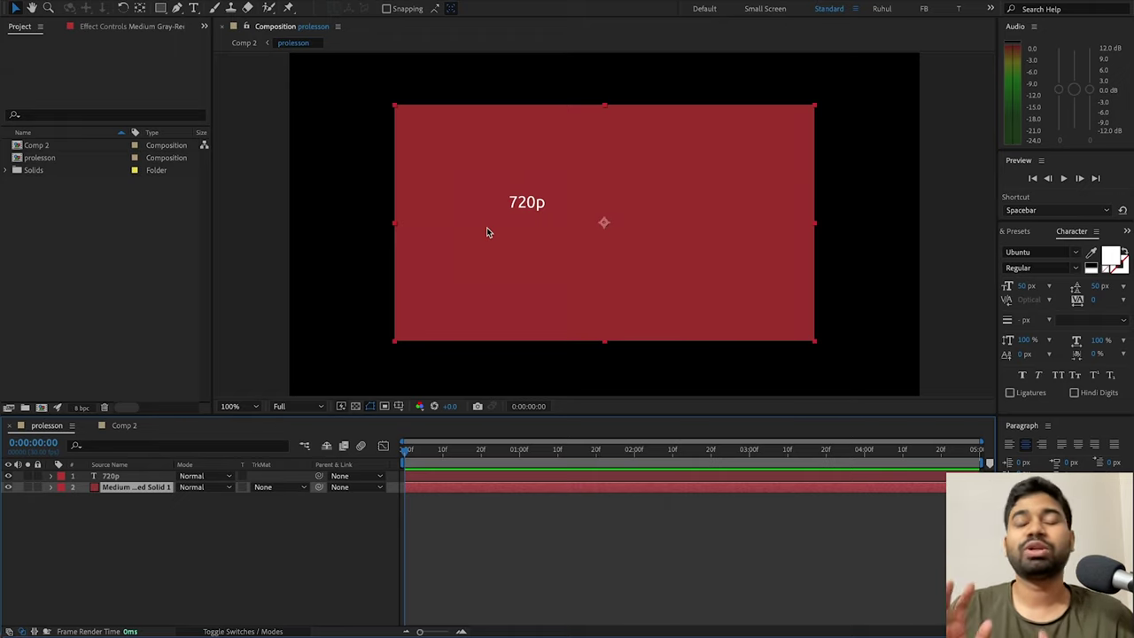
Step: Delete all three project items, then inspect the imported 2020-09-09_203058.png (1167 x 726)
drag(61, 236, 179, 55)
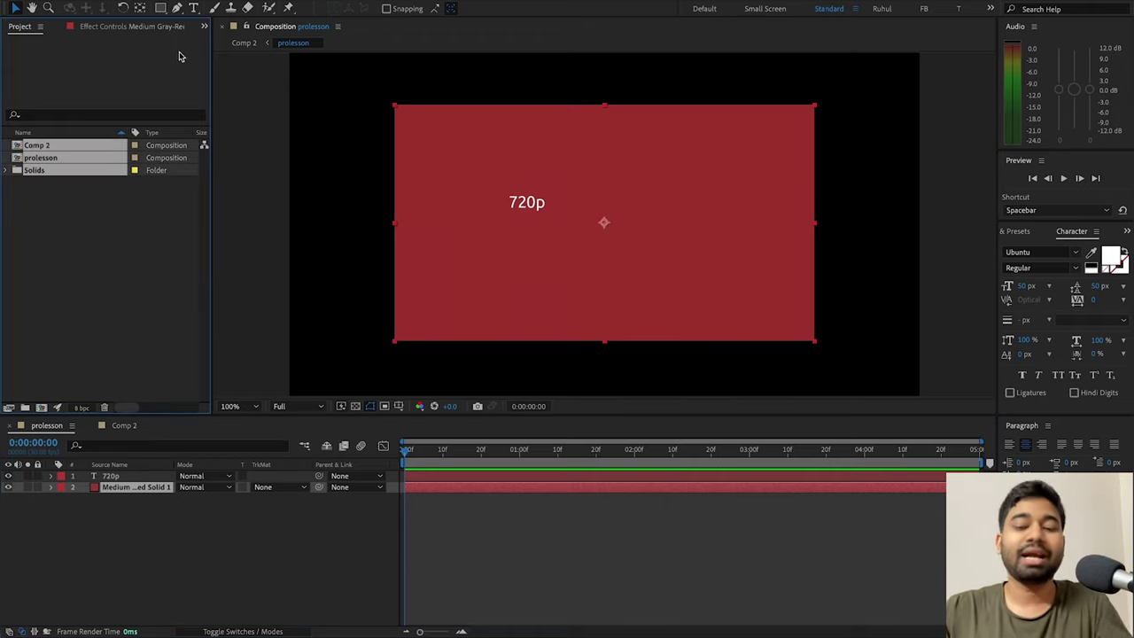
key(Delete)
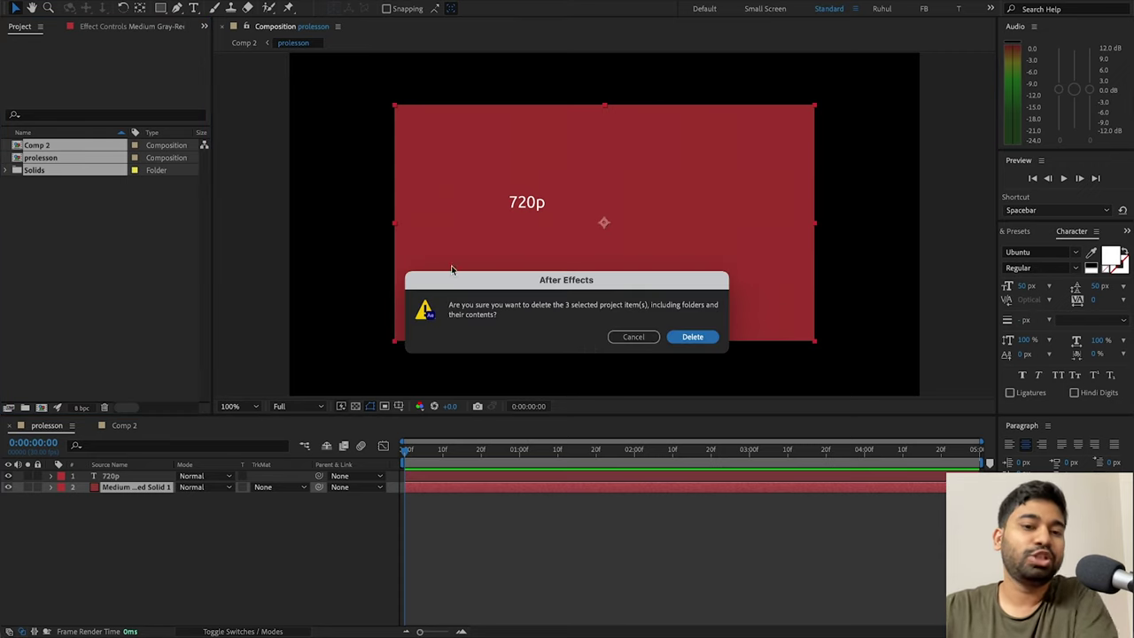
click(696, 337)
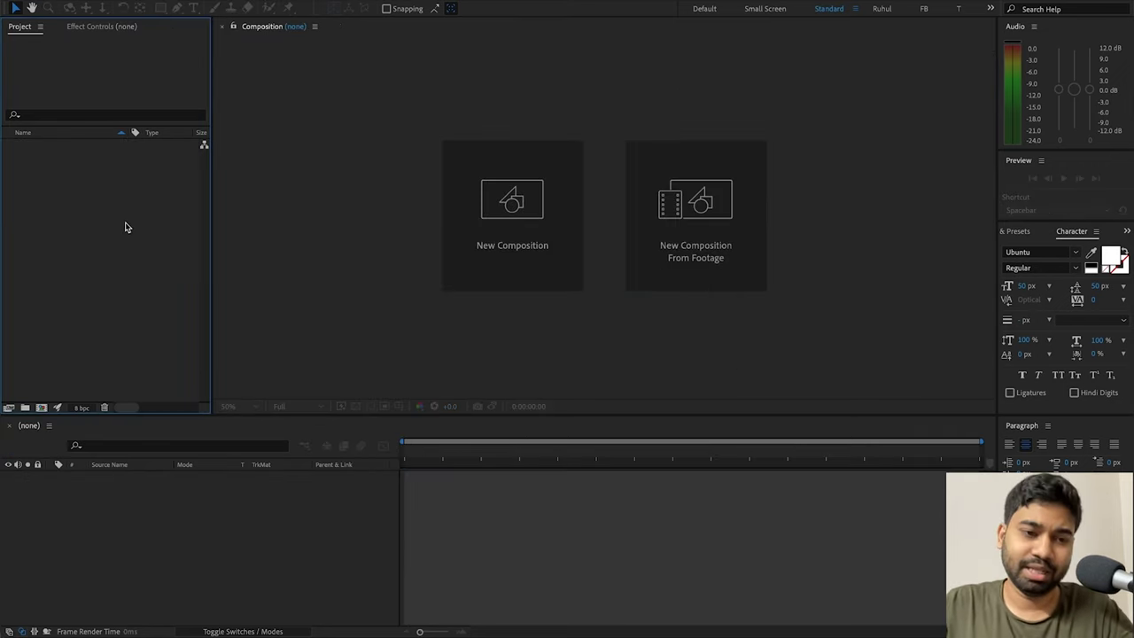
click(81, 148)
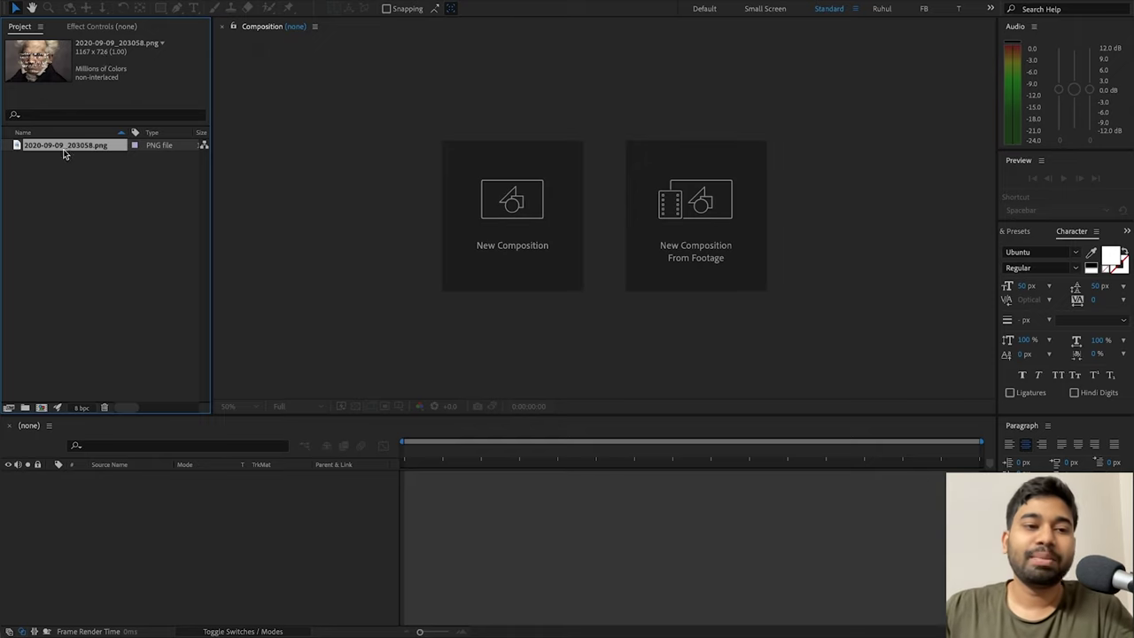
drag(78, 240, 43, 409)
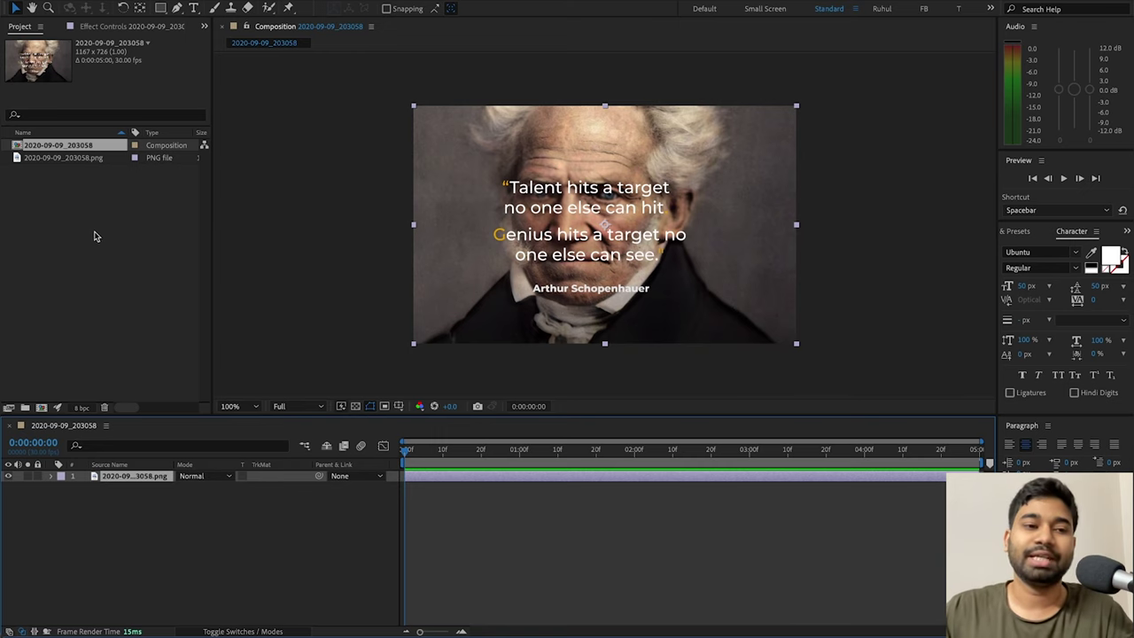
click(63, 284)
click(43, 407)
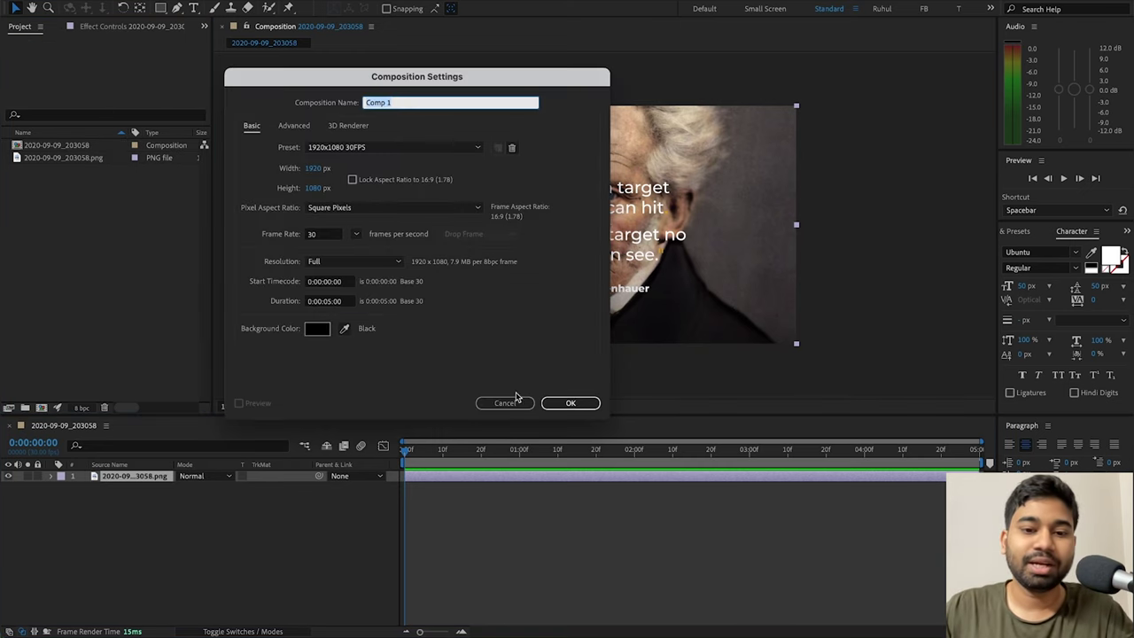
click(554, 403)
mouse_move(69, 160)
mouse_down()
mouse_move(149, 513)
mouse_move(185, 540)
mouse_up()
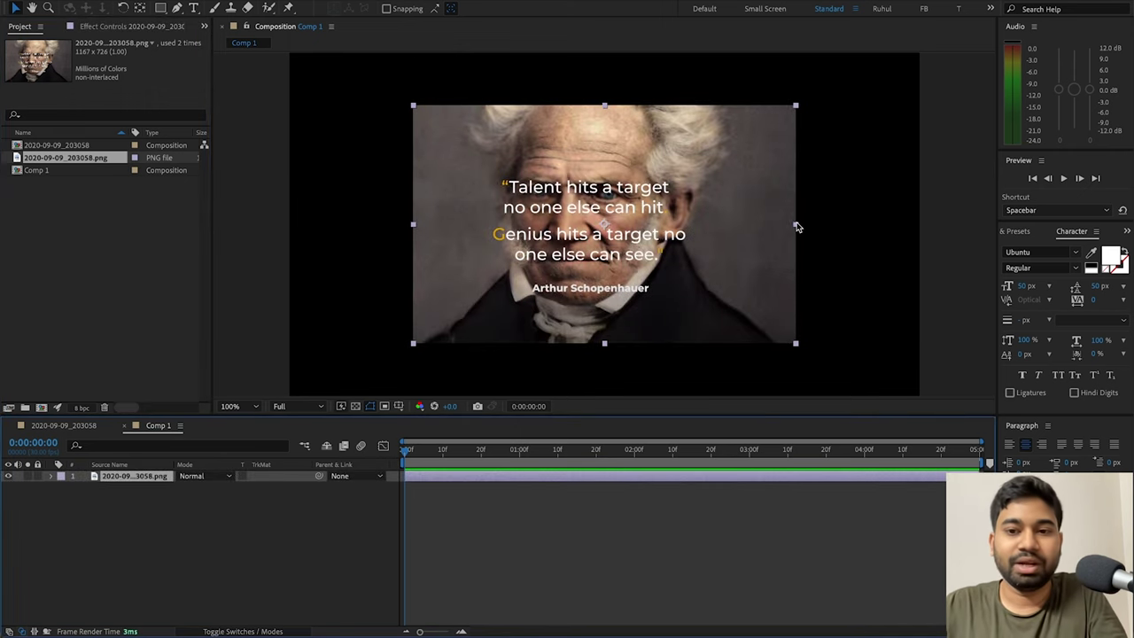
key(ctrl+alt+shift+h)
key(comma)
key(comma)
key(comma)
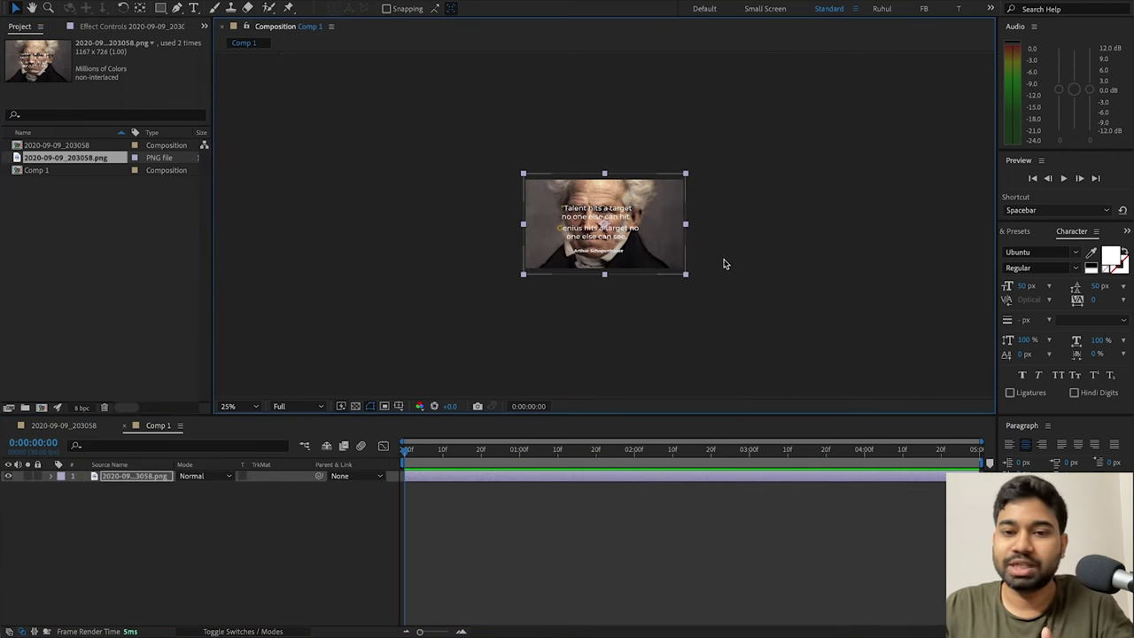
click(124, 426)
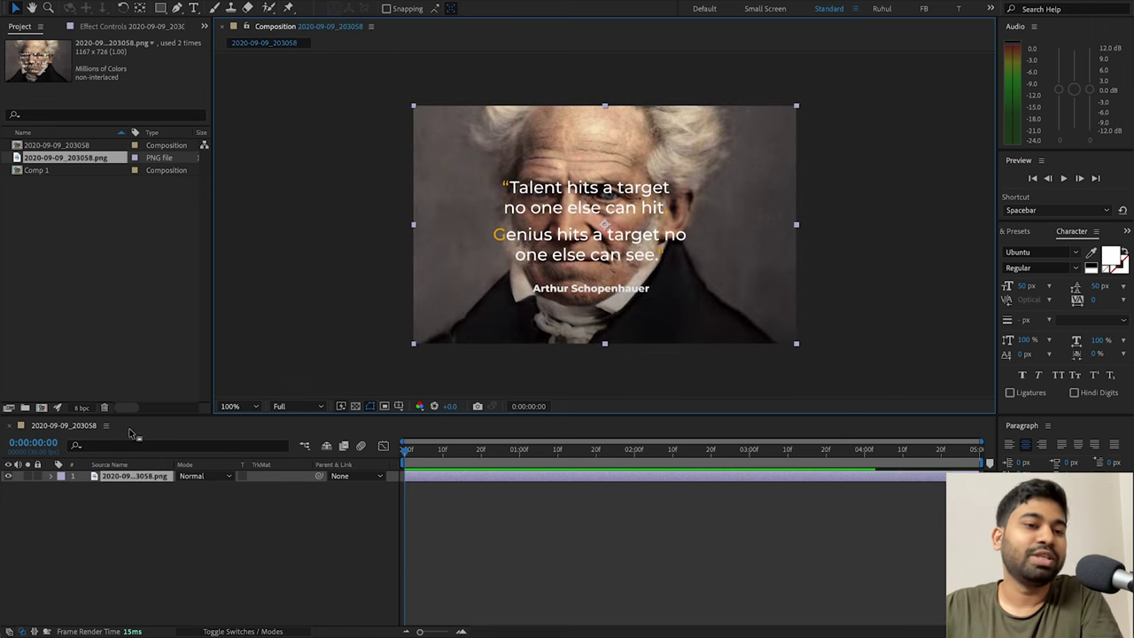
drag(34, 171, 61, 169)
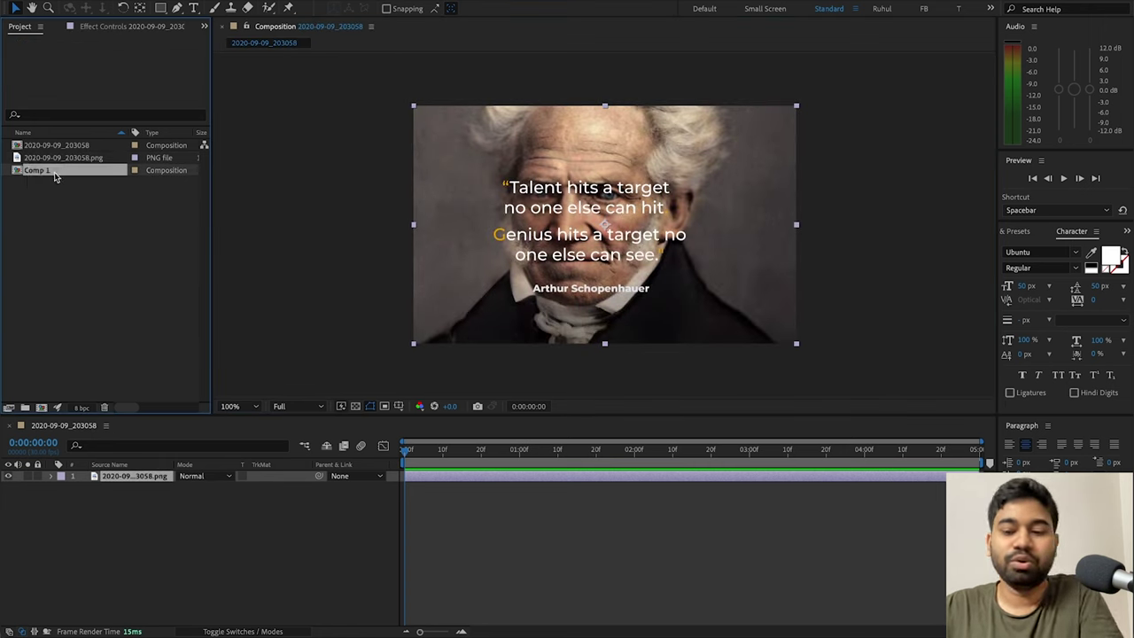
key(Delete)
click(644, 339)
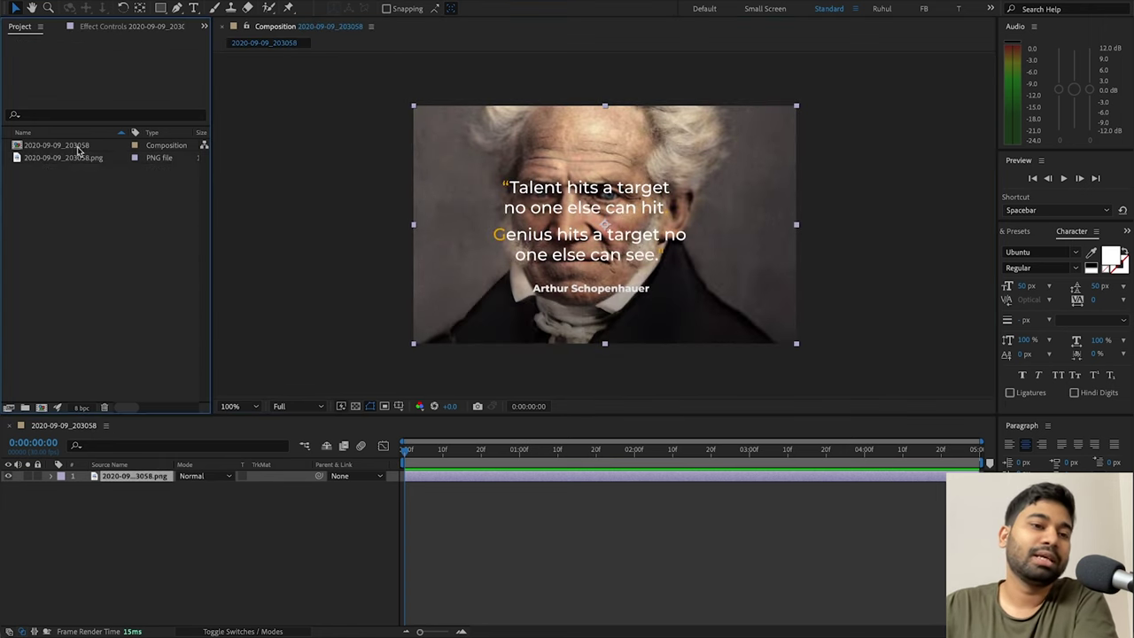
click(76, 145)
key(Delete)
click(669, 337)
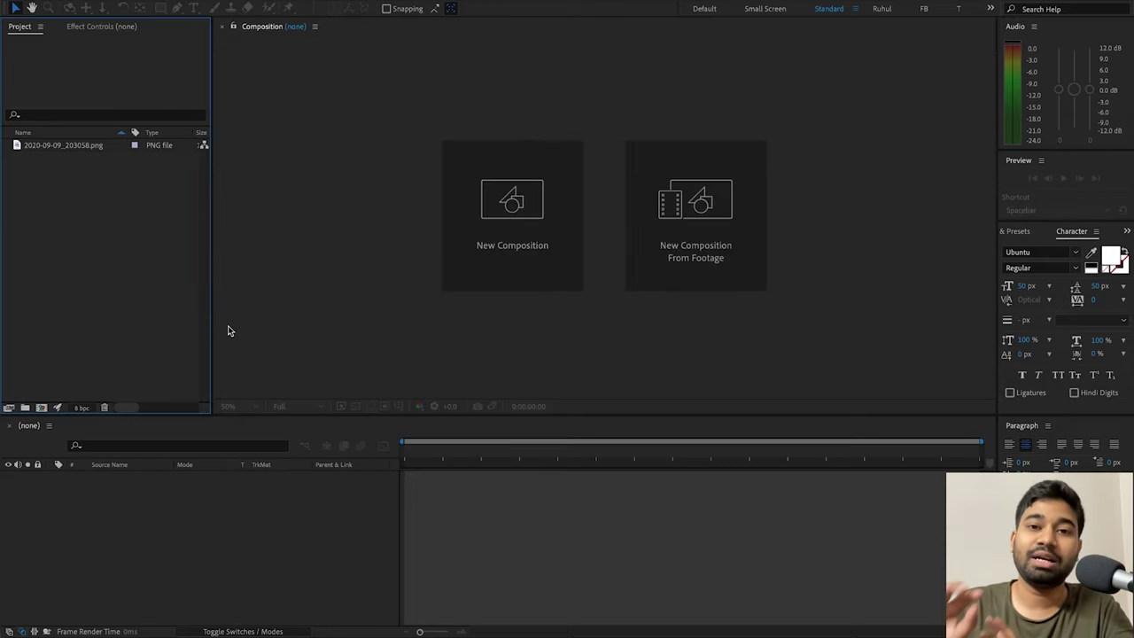
Step: Import Windmill - 118631.mp4, build a composition from it, and confirm its 1920x1080, 29.97 fps settings
drag(227, 330, 451, 186)
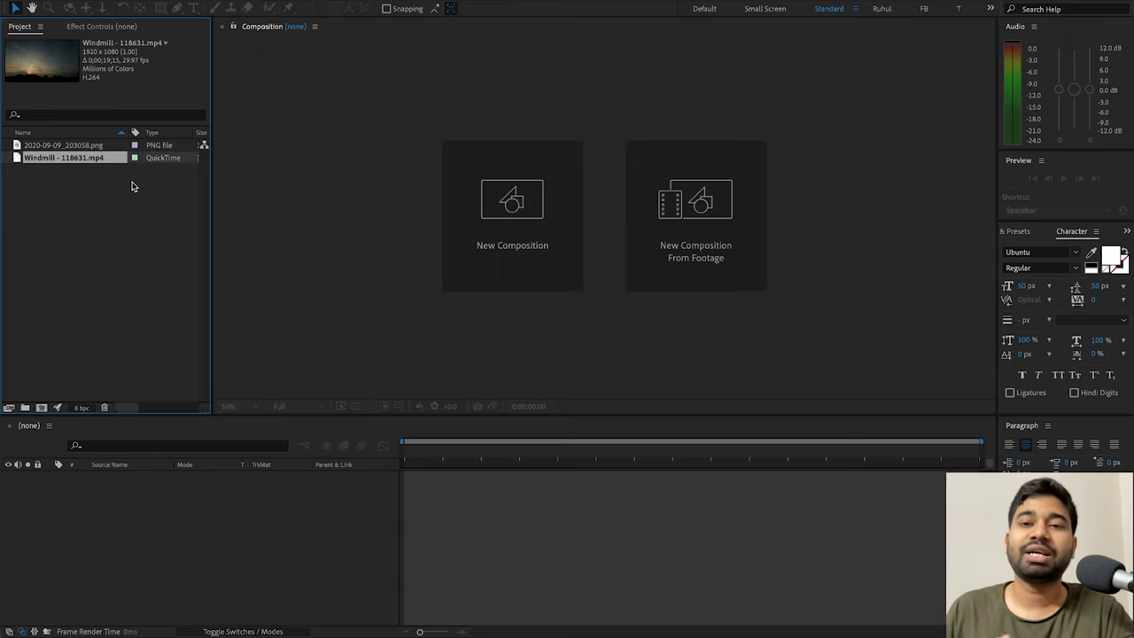
drag(51, 168, 38, 409)
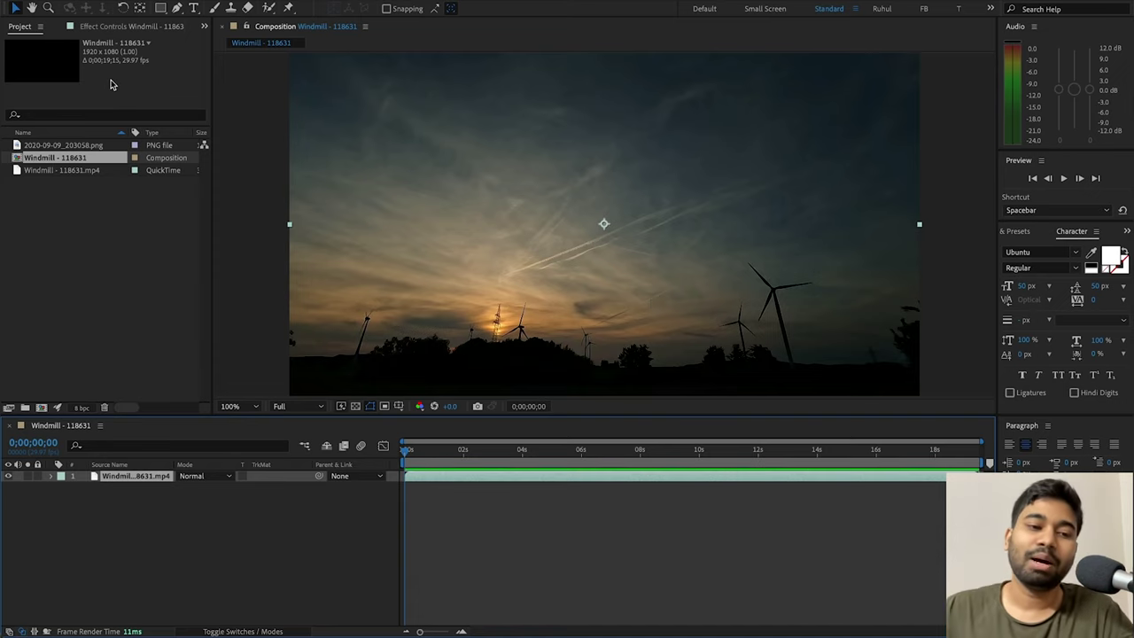
key(ctrl+k)
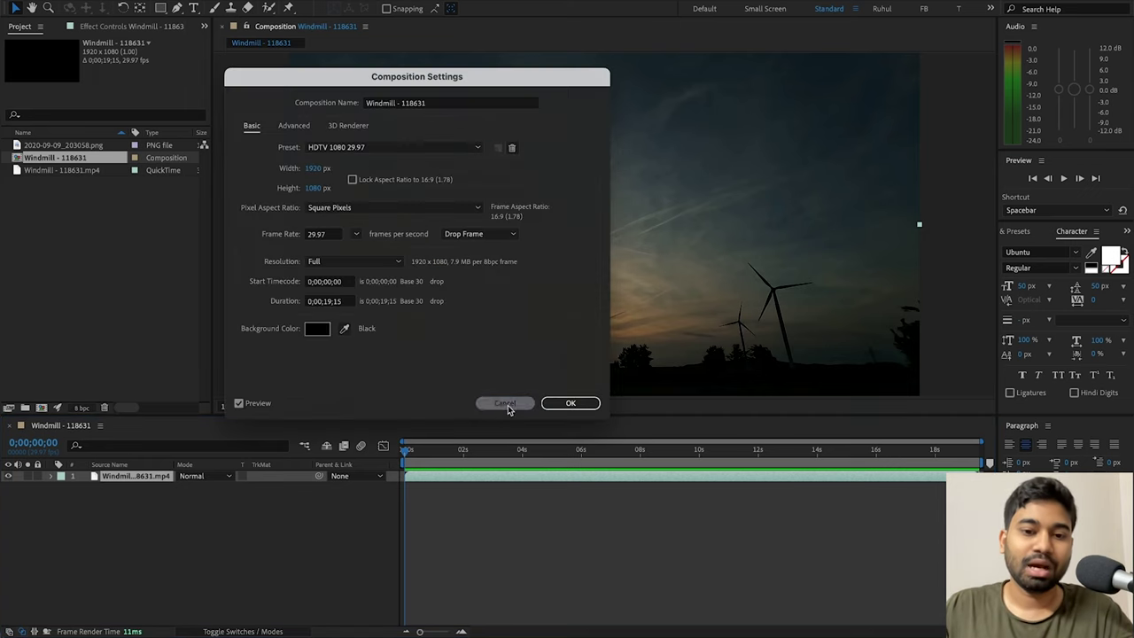
key(Escape)
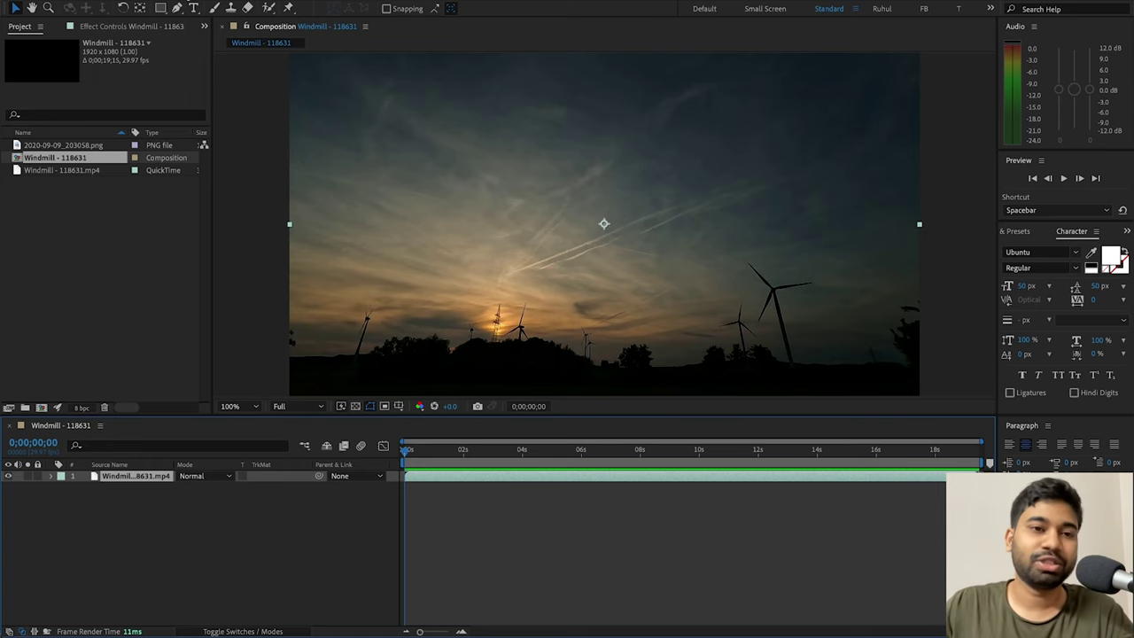
click(168, 1)
click(224, 16)
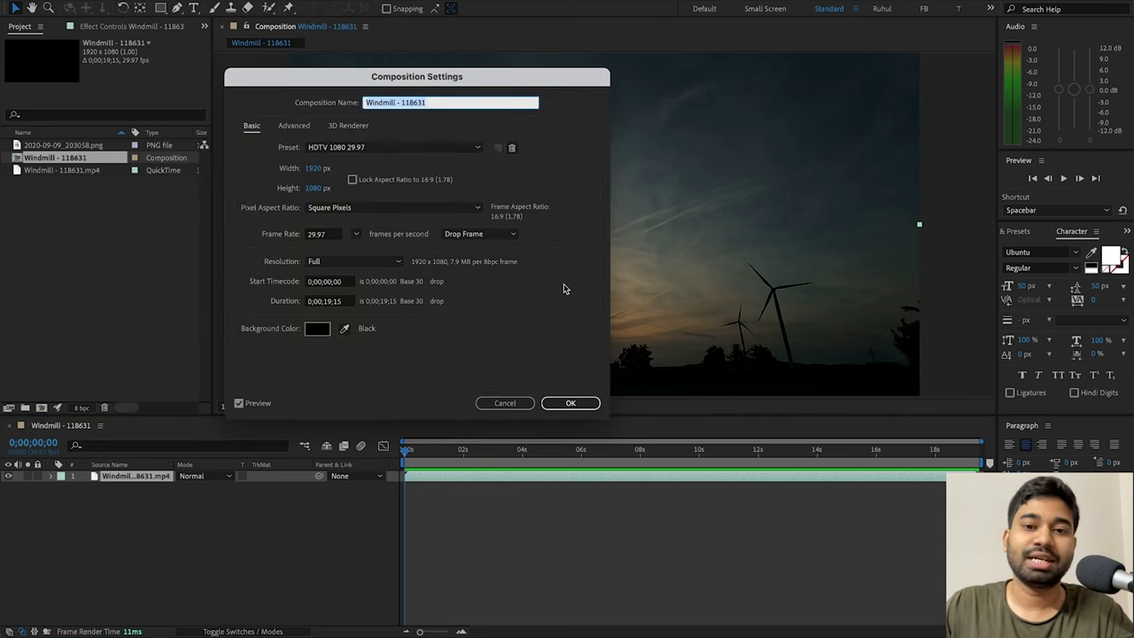
click(319, 233)
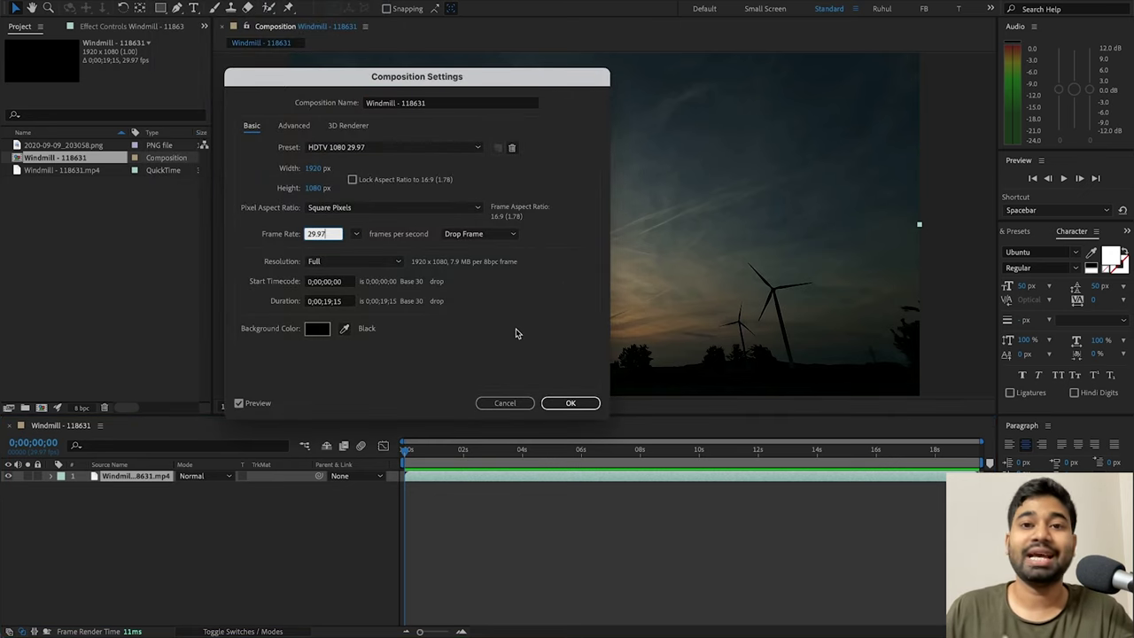
key(Escape)
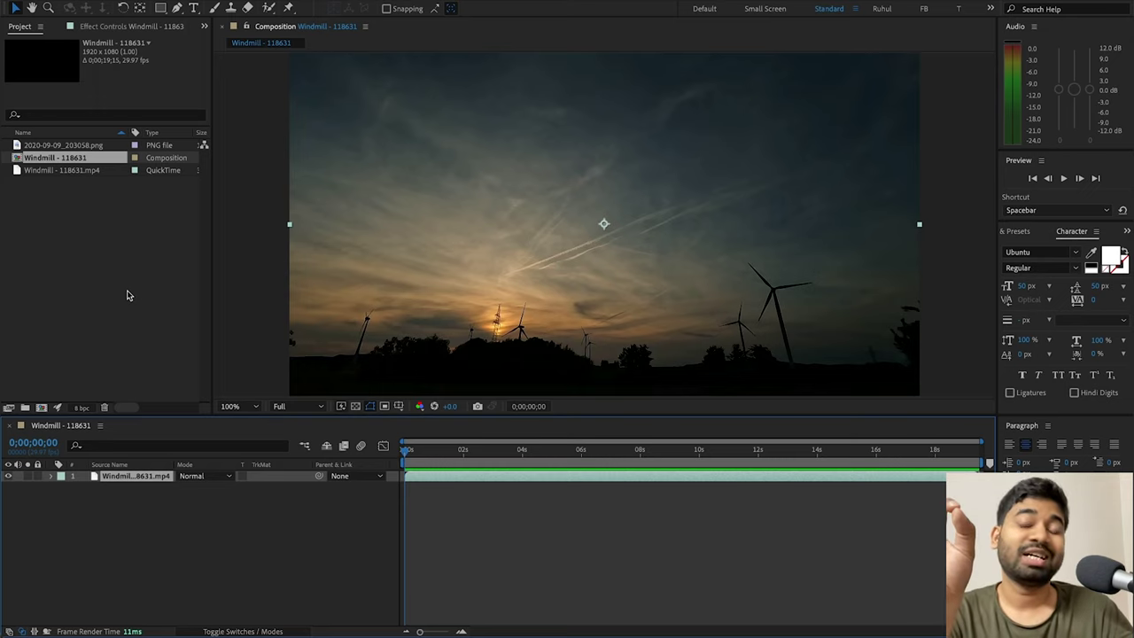
click(40, 409)
click(483, 403)
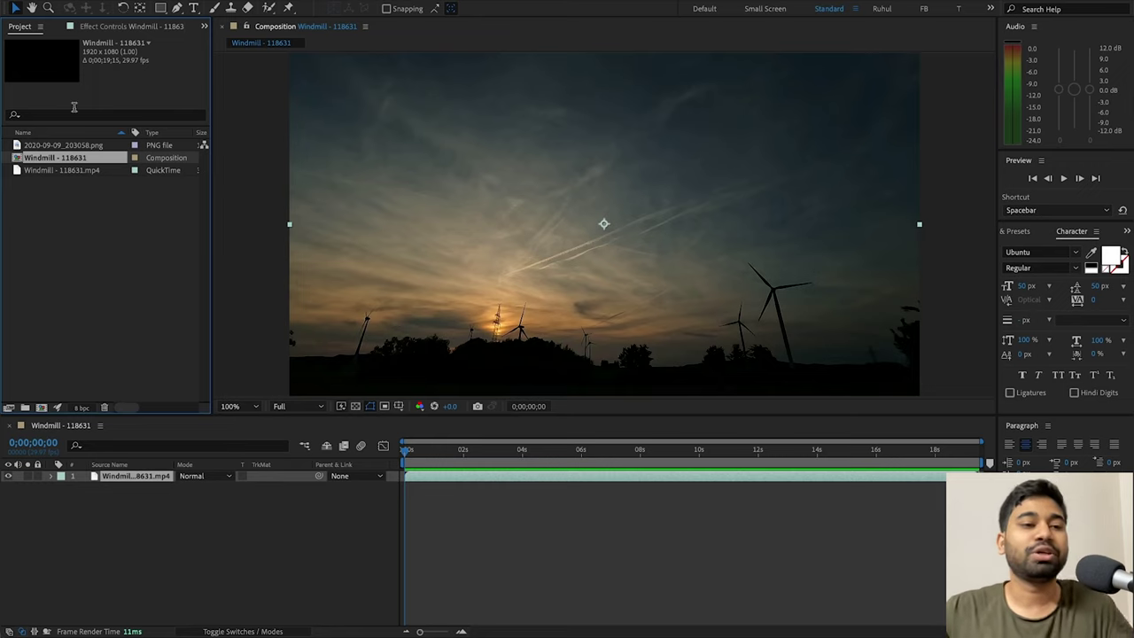
key(Delete)
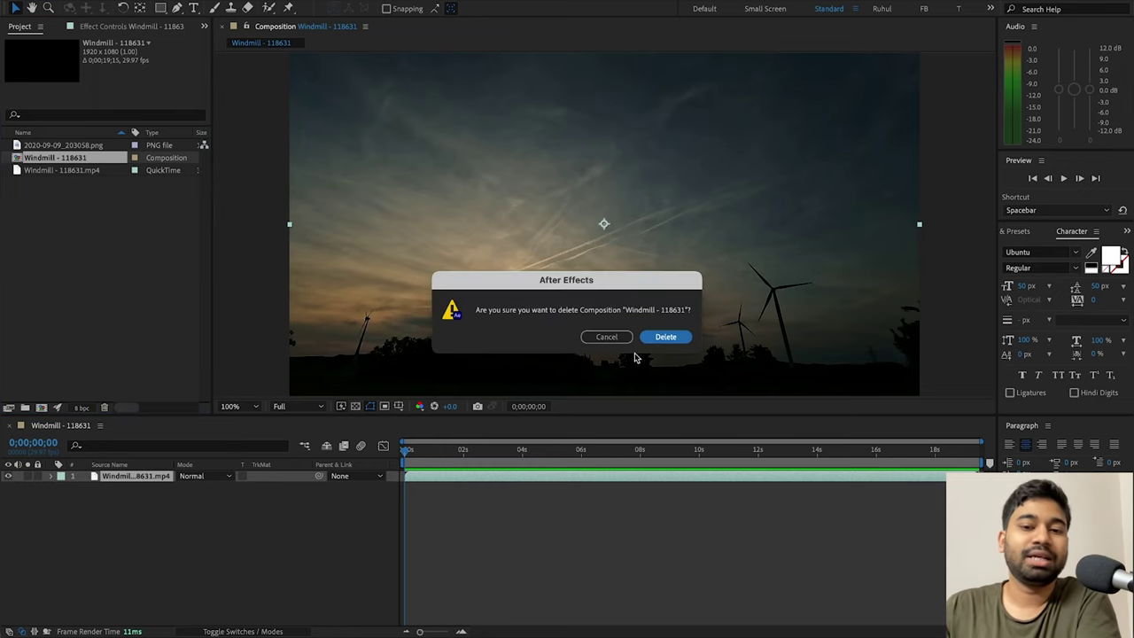
click(655, 336)
click(75, 161)
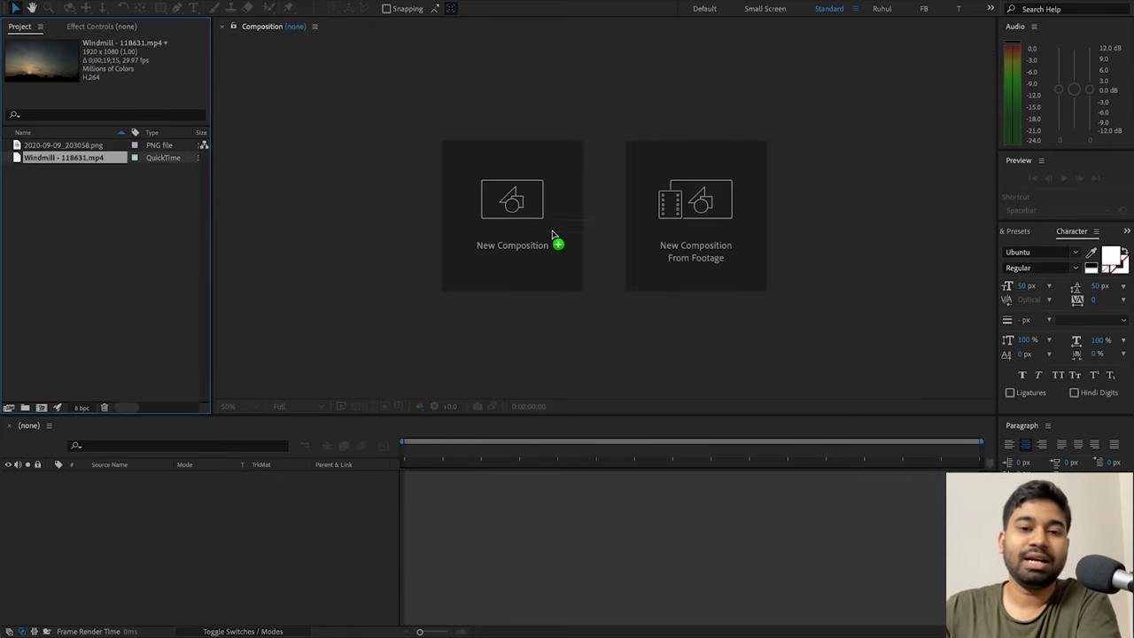
drag(552, 235, 509, 289)
key(Delete)
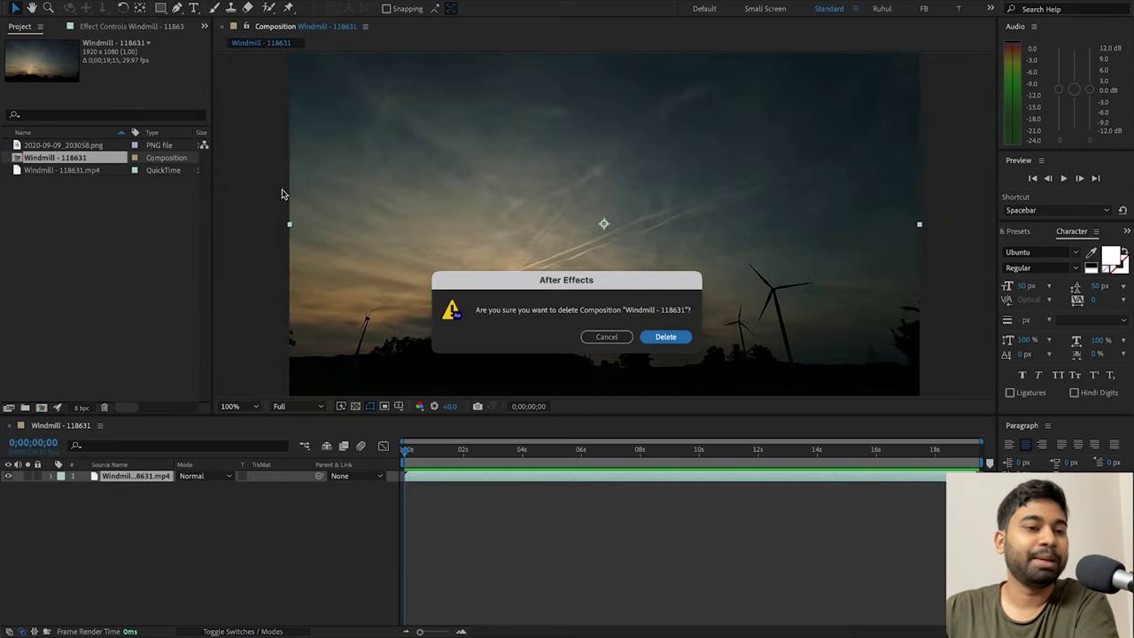
click(664, 336)
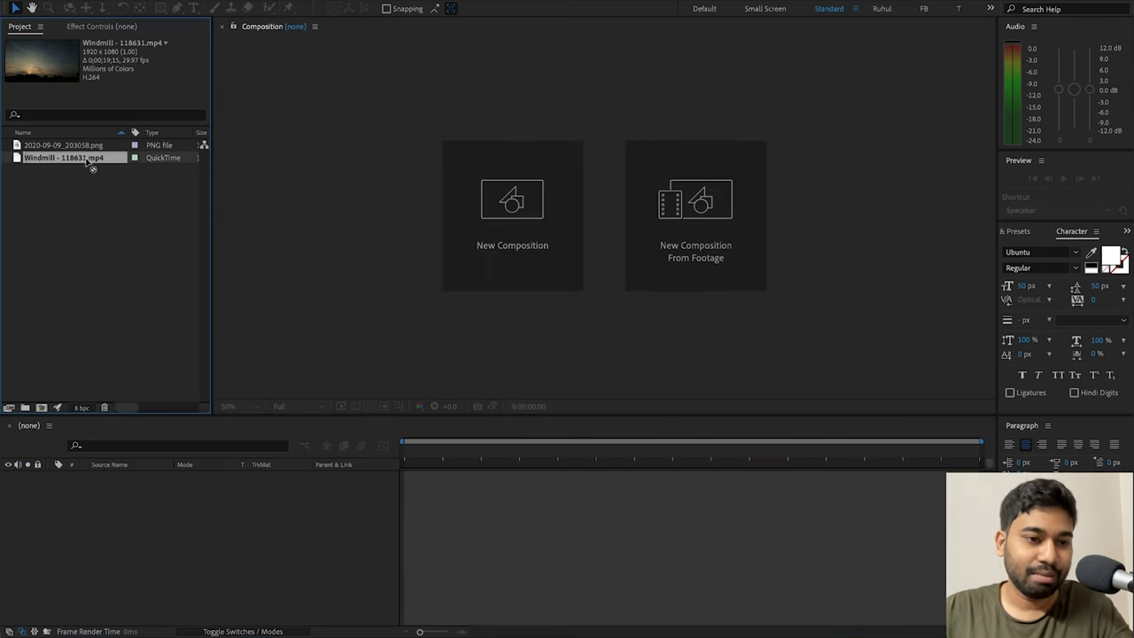
drag(88, 158, 172, 541)
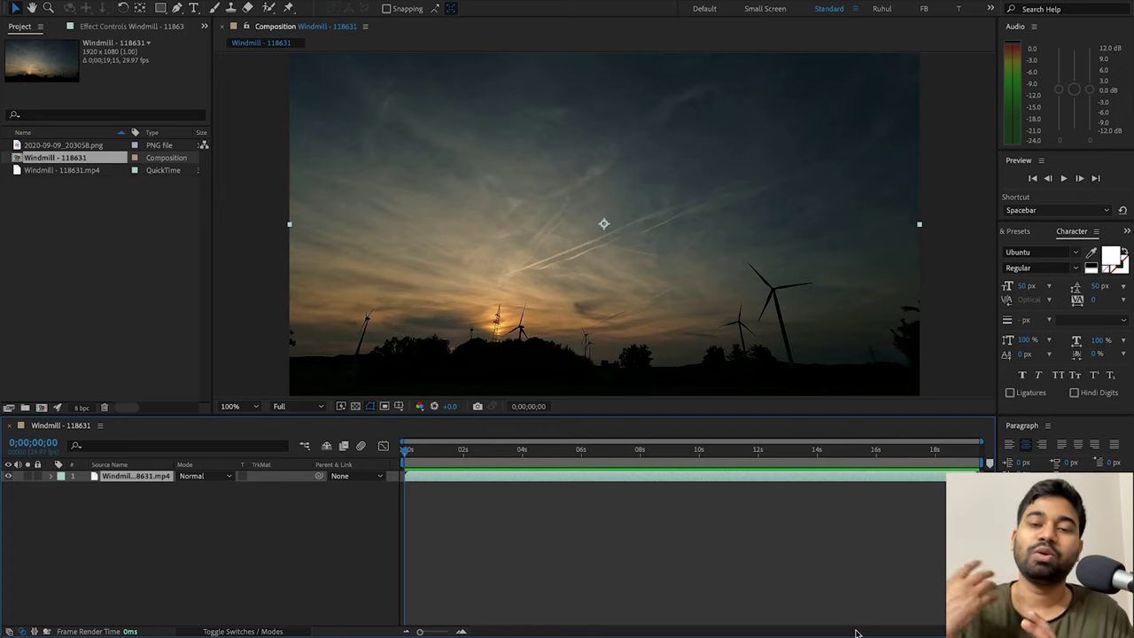